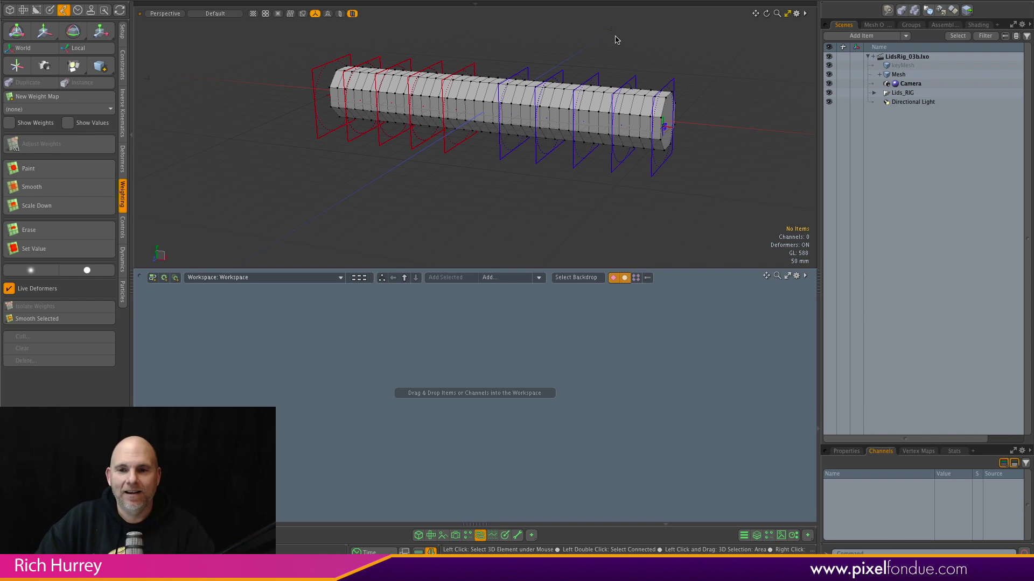
key("space")
left_click_drag(641, 30, 637, 44, "alt")
left_click_drag(738, 167, 722, 131, "alt")
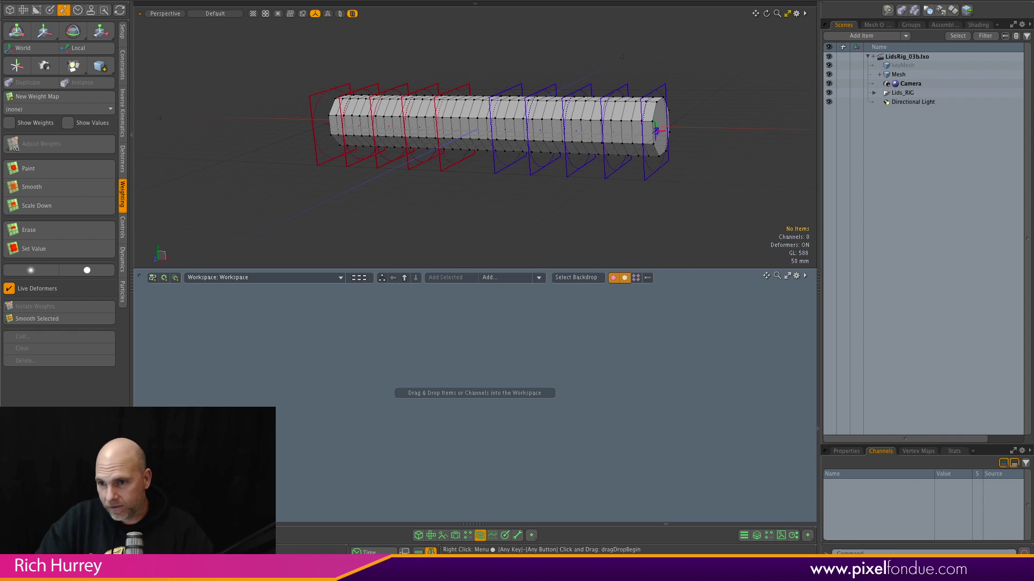
Look through the library of assembly presets, from the 3RX Deforms rotation preset to the lid rigs.
left_click(945, 25)
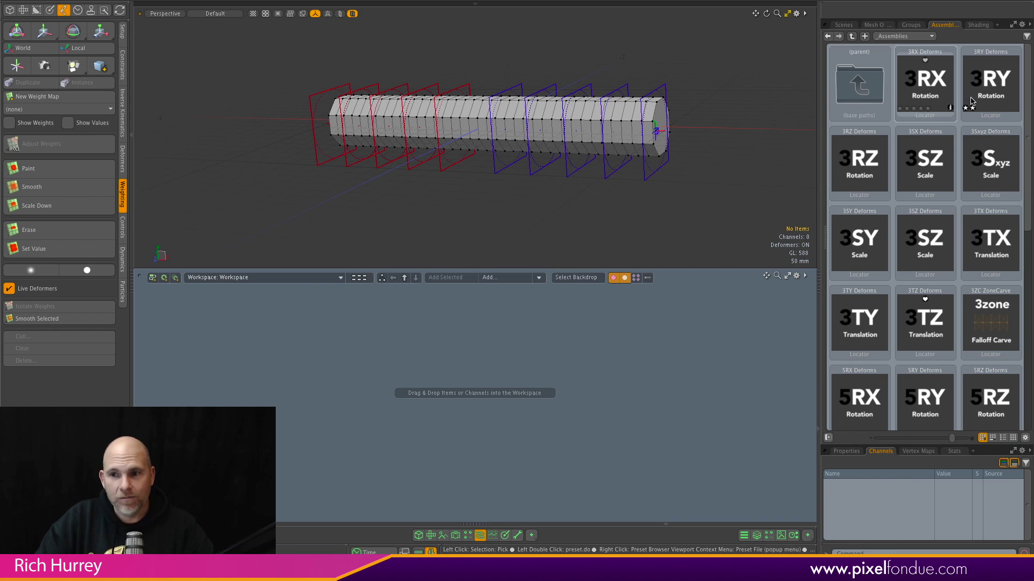
scroll(990, 141, "down", 8)
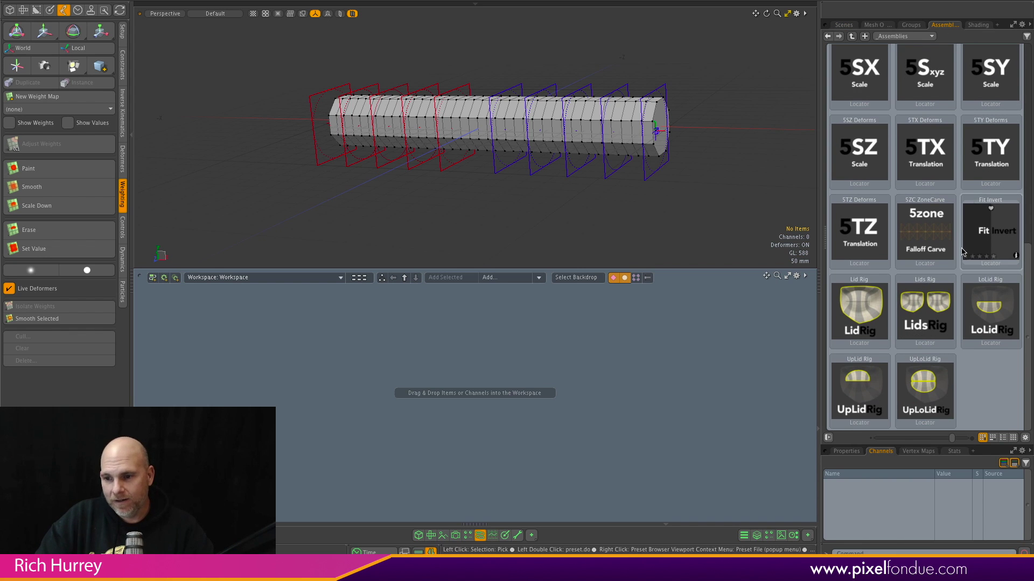
scroll(982, 162, "up", 8)
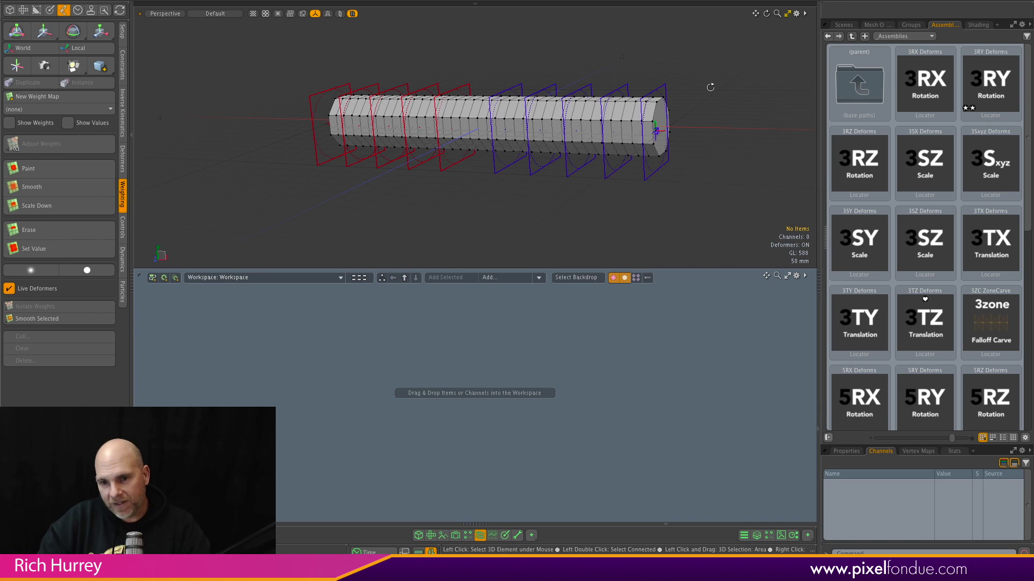
left_click_drag(710, 86, 687, 144, "alt")
left_click_drag(761, 124, 783, 139, "alt")
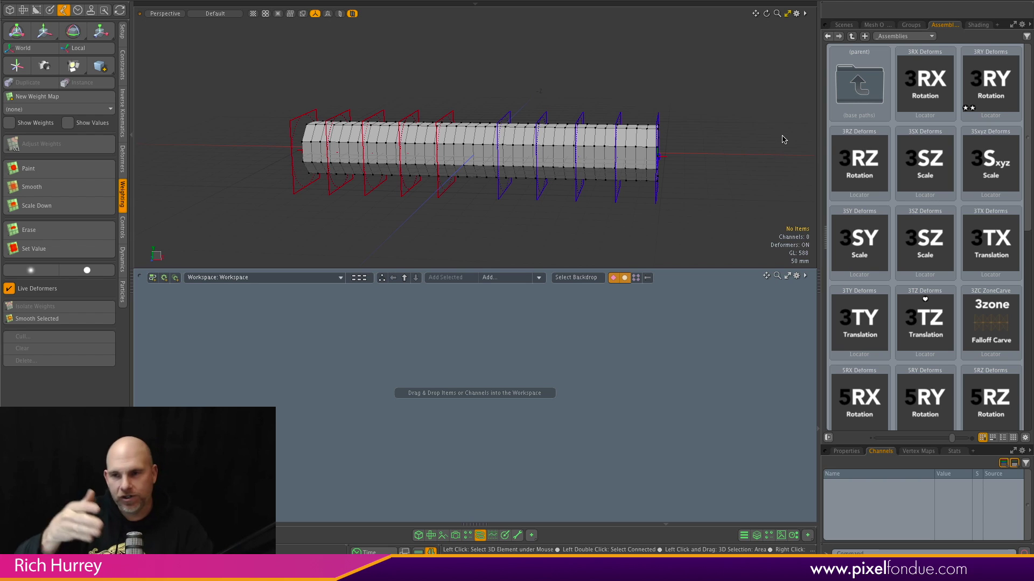
Examine the three-zone and five-zone presets, picking 3RX Deforms, 3ZC ZoneCarve and 5RX Deforms in turn.
left_click(911, 93)
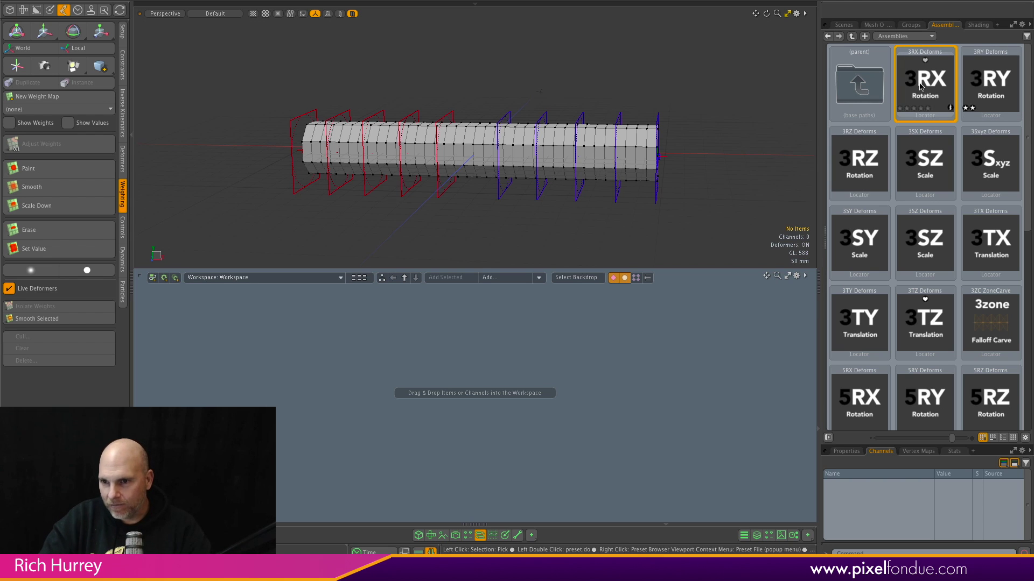
scroll(967, 271, "down", 1)
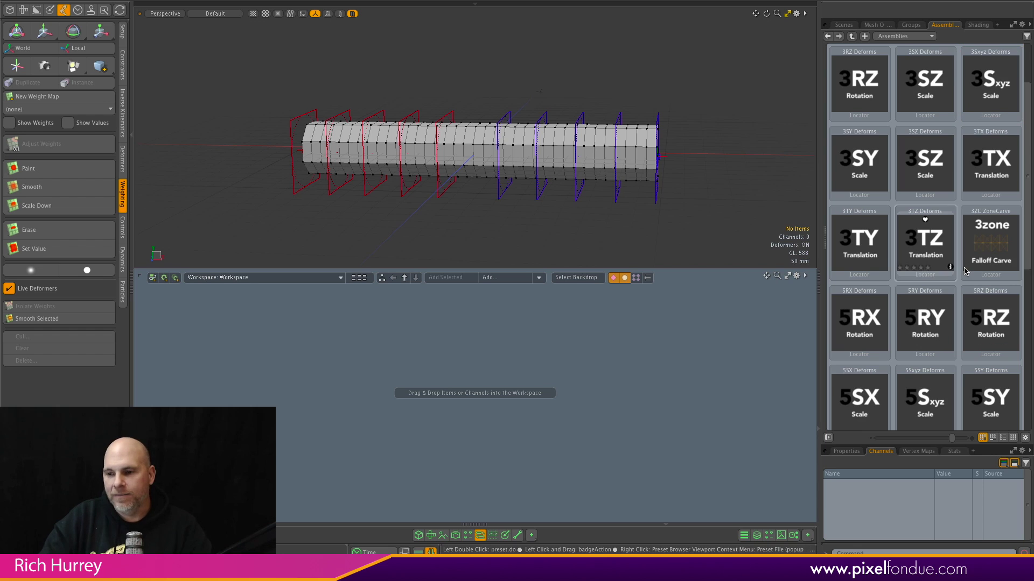
left_click(989, 249)
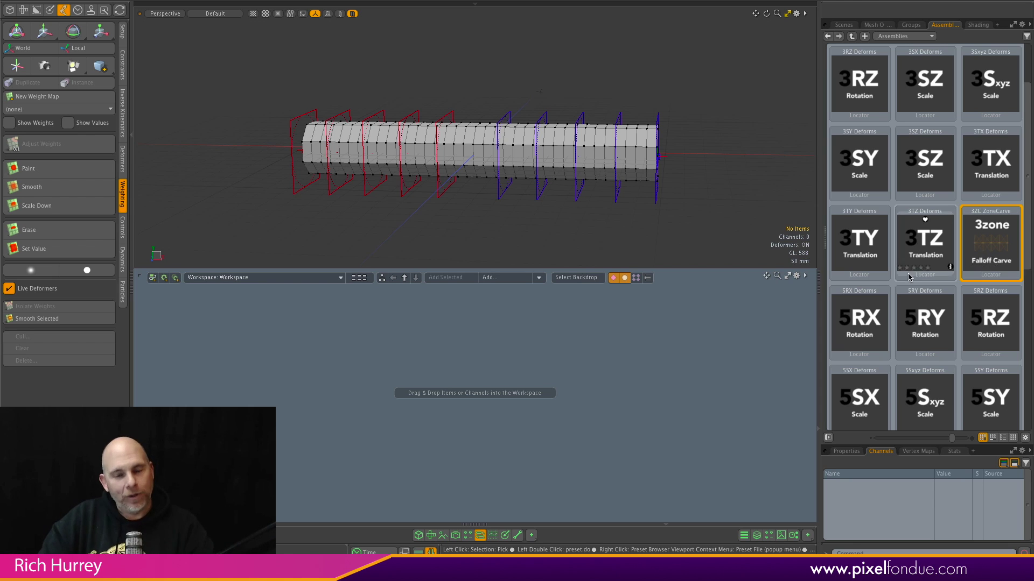
scroll(925, 242, "down", 2)
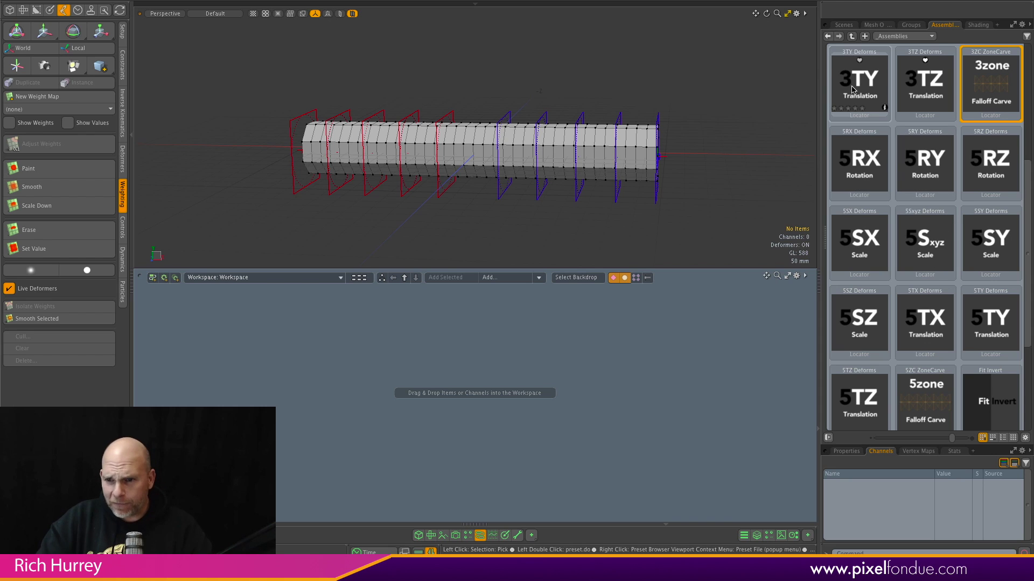
left_click(872, 161)
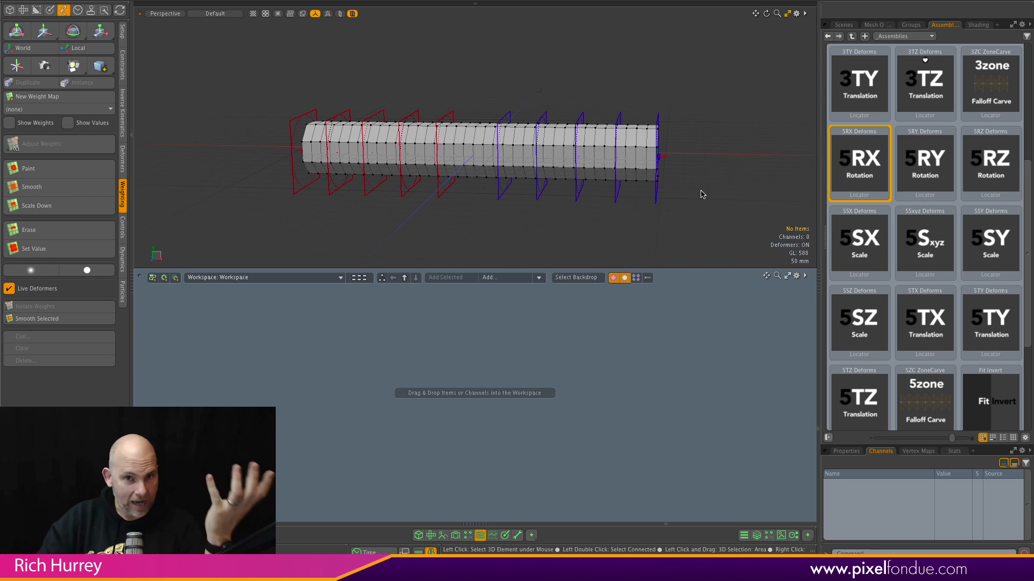
Switch the schematic to its overview, enlarge its area and open the LidsRig_ROOT assembly.
left_click(359, 279)
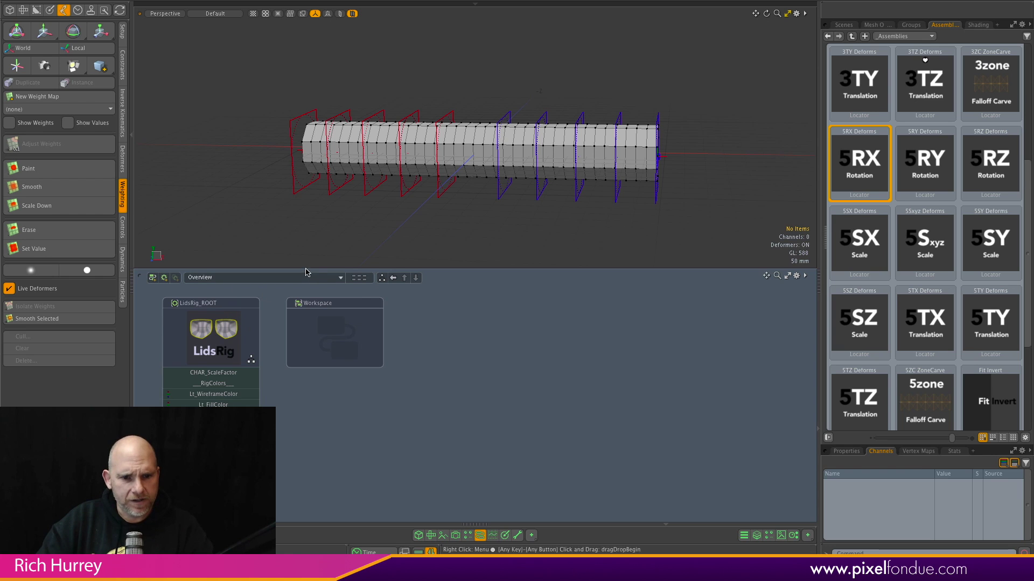
left_click_drag(306, 269, 306, 199)
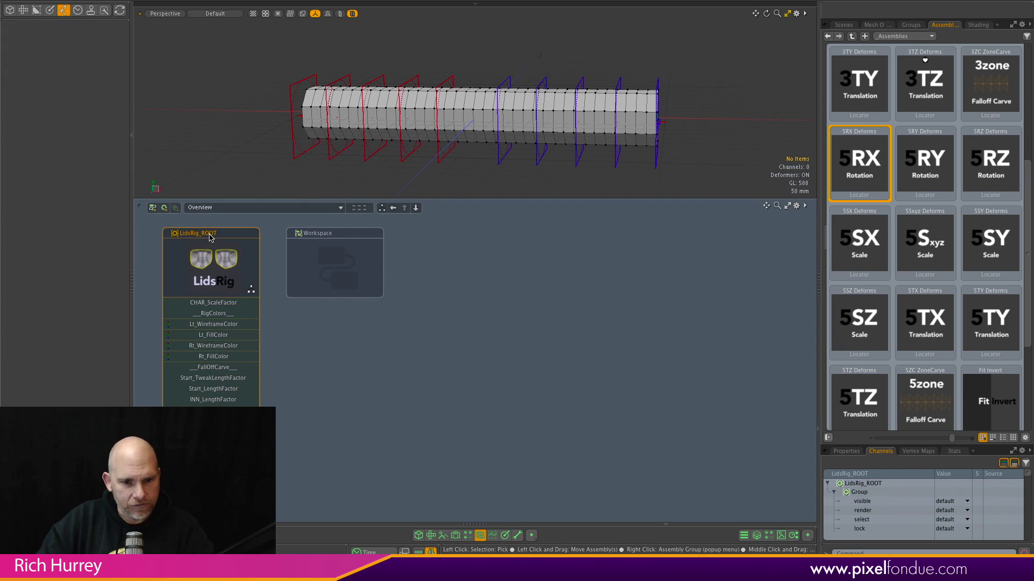
double_click(210, 237)
scroll(437, 260, "up", 5)
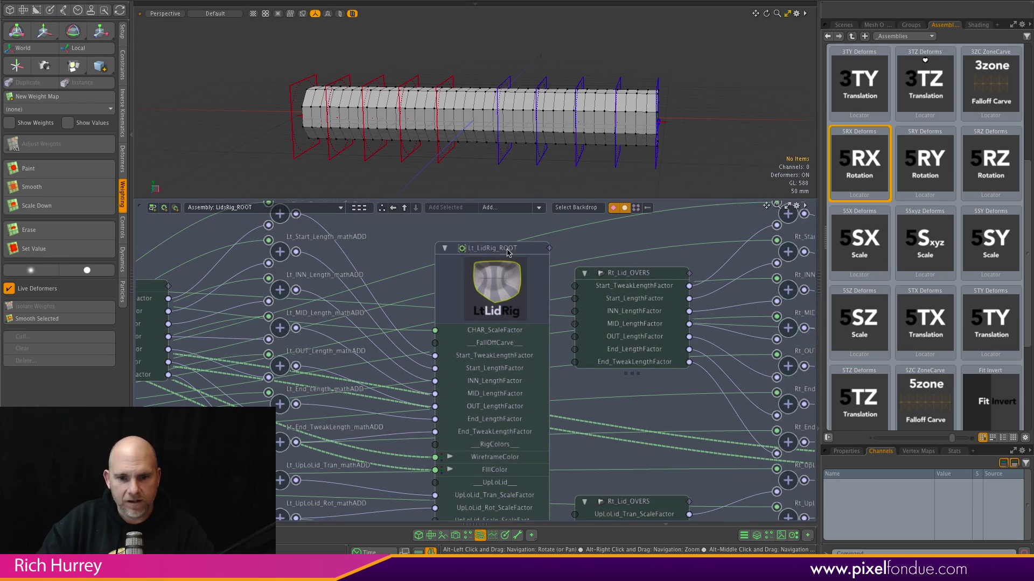
Open the Lt_LidRig_ROOT assembly and examine its Fit Invert, 3zone Falloff Carve and lid rig sub-assemblies.
double_click(495, 248)
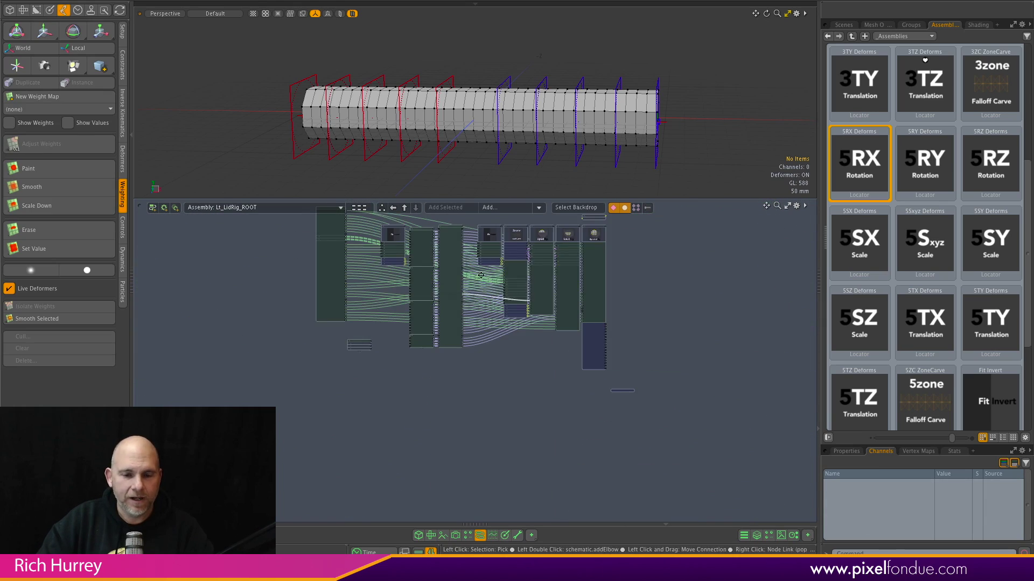
scroll(564, 270, "up", 5)
left_click_drag(564, 271, 502, 368, "alt")
left_click_drag(484, 271, 415, 264, "alt")
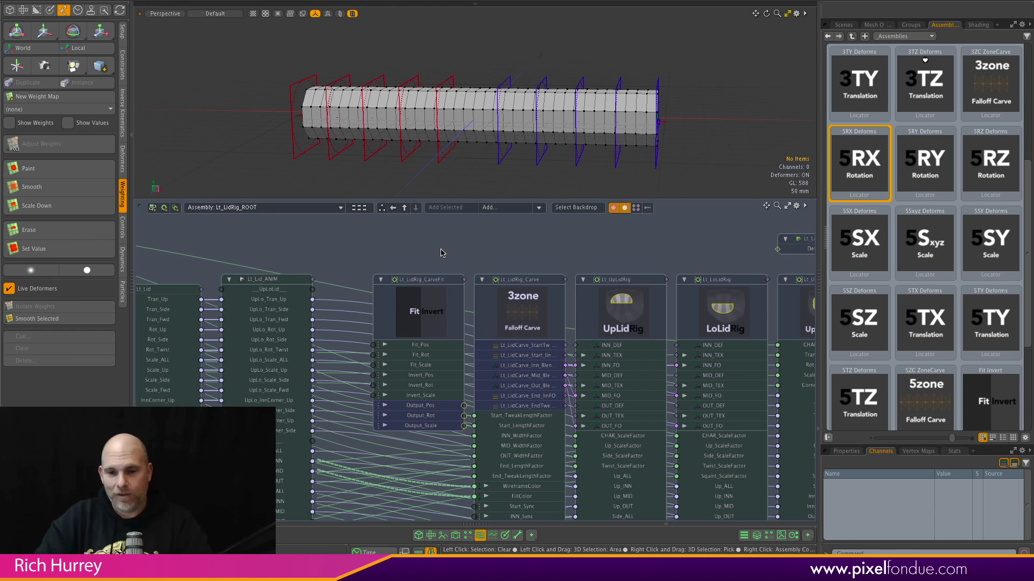
left_click_drag(664, 223, 588, 219, "alt")
Open the Lt_UpLidRig assembly and examine how its 3RX, 3RY and 3RZ rotation modules are wired.
double_click(545, 278)
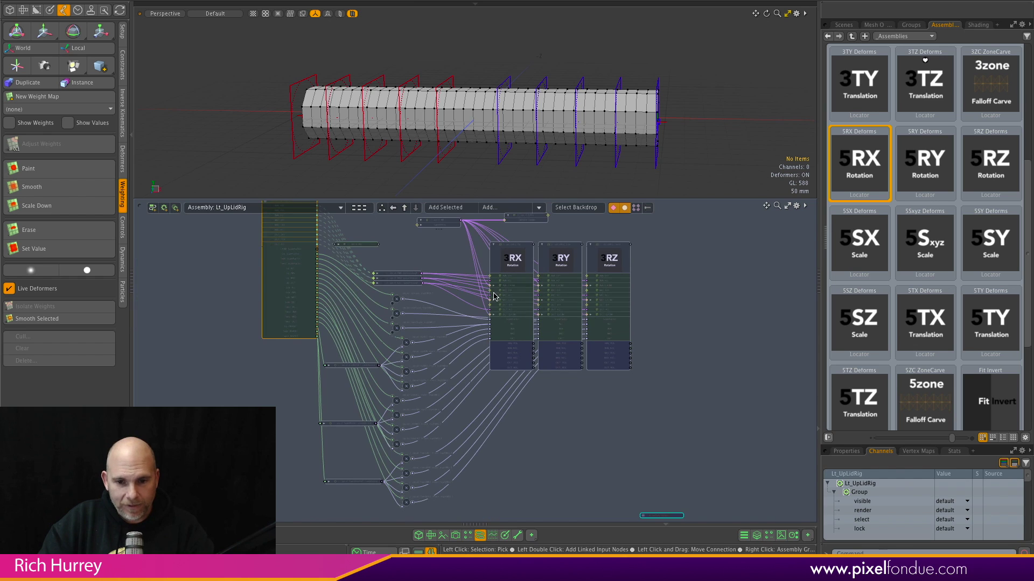
scroll(490, 313, "up", 3)
left_click_drag(490, 312, 352, 301, "alt")
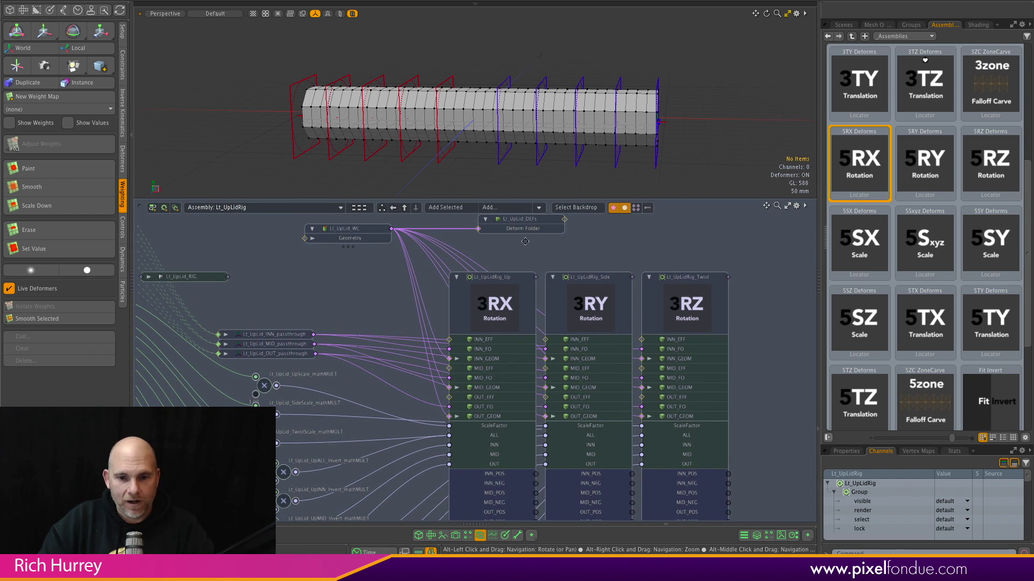
left_click_drag(528, 237, 515, 246, "alt")
scroll(516, 247, "up", 1)
key("w")
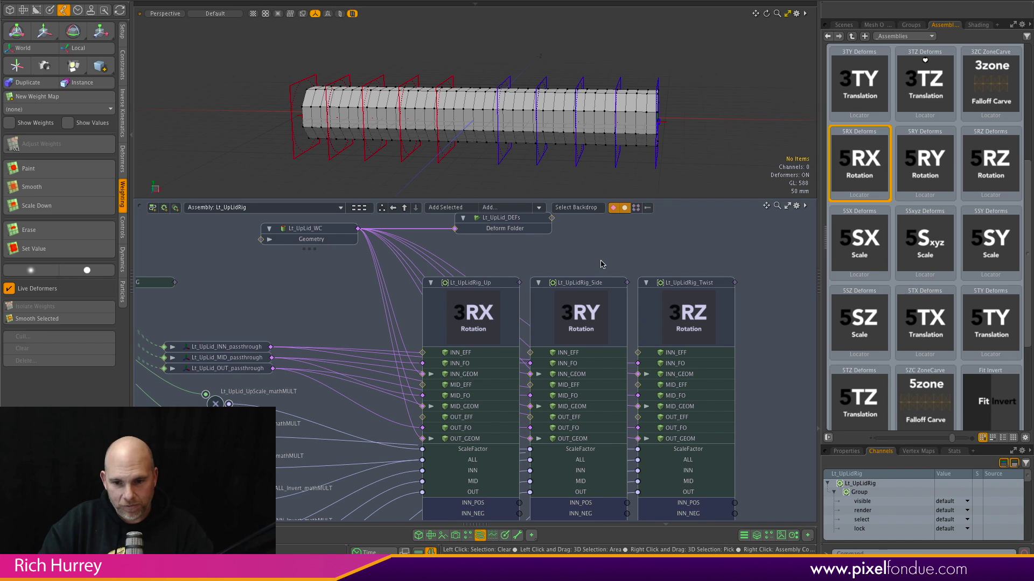
left_click_drag(679, 256, 792, 268, "alt")
left_click_drag(496, 322, 468, 319, "alt")
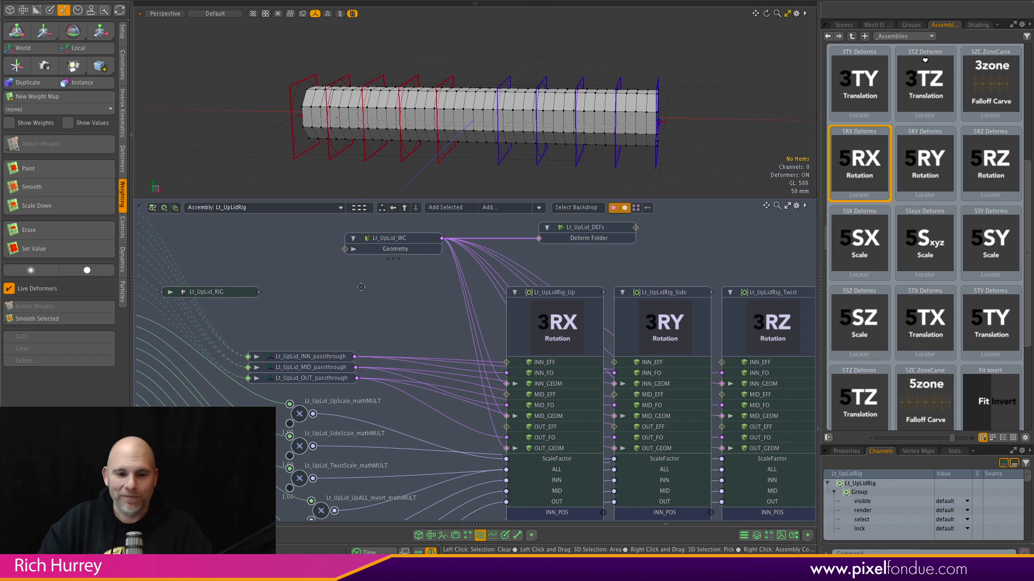
left_click_drag(370, 296, 321, 280, "alt")
right_click_drag(493, 313, 341, 294, "alt")
left_click_drag(505, 304, 471, 358, "alt")
Open the Lt_UpLidRig_Up assembly and examine its assembly inputs, weight container and influence nodes.
double_click(502, 286)
right_click_drag(470, 303, 498, 293, "alt")
left_click_drag(341, 264, 464, 272, "alt")
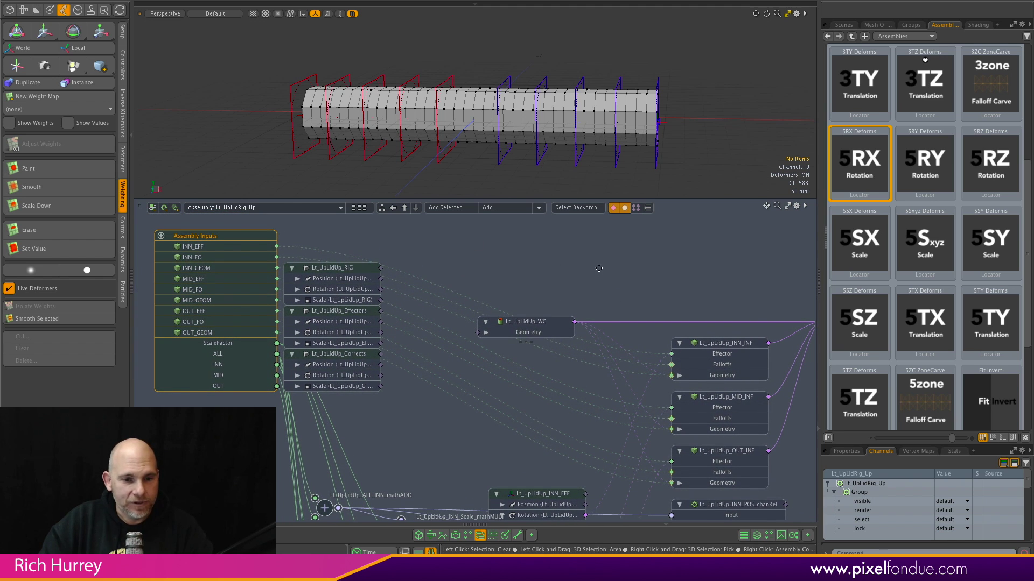
left_click_drag(560, 384, 521, 371, "alt")
middle_click_drag(520, 370, 579, 429)
key("space")
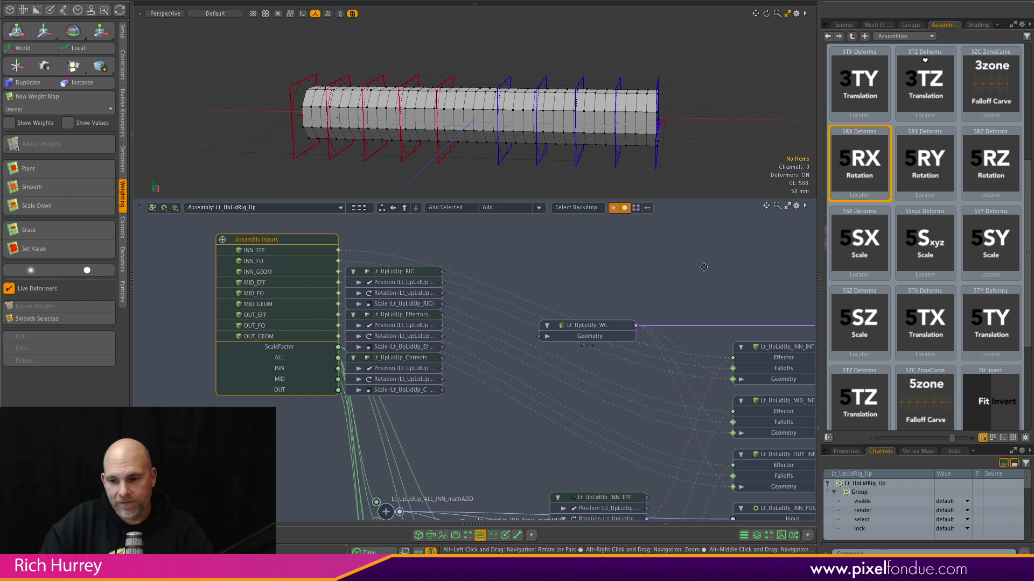
middle_click_drag(735, 285, 655, 285)
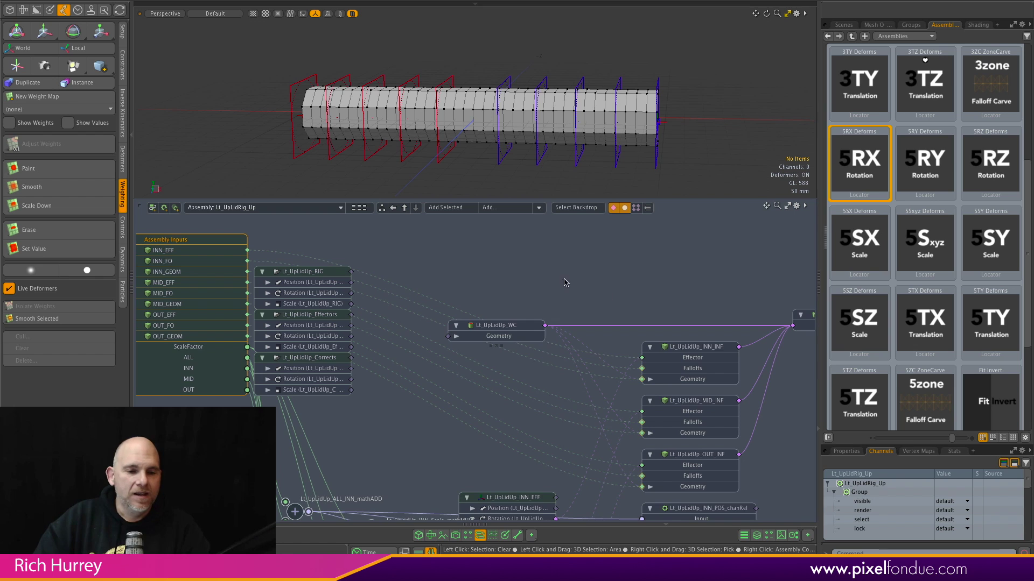
Go back up to the Lt_UpLidRig assembly and compare its Up, Side and Twist rotation modules.
left_click(405, 208)
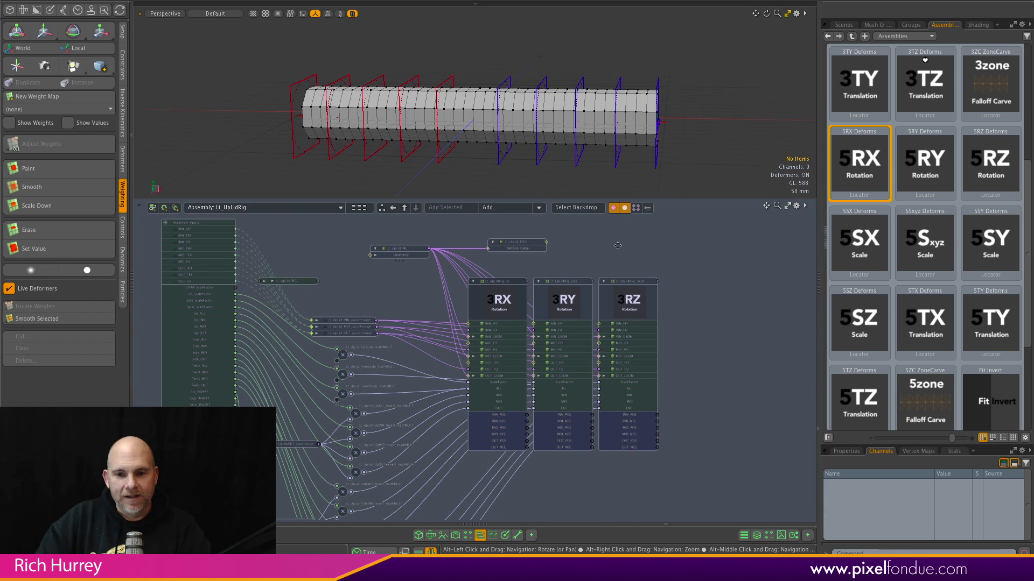
scroll(560, 279, "up", 5)
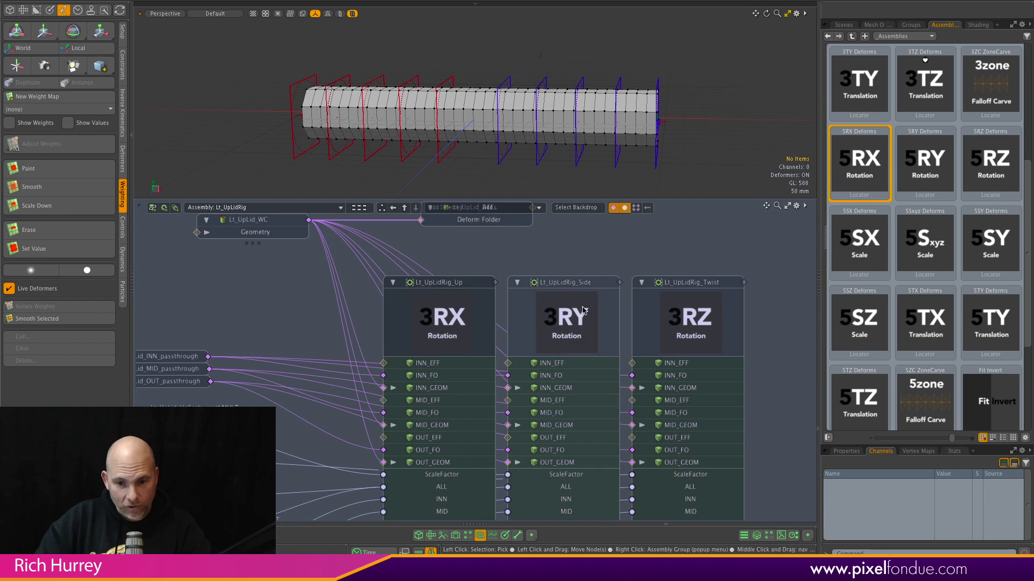
middle_click_drag(251, 288, 303, 307)
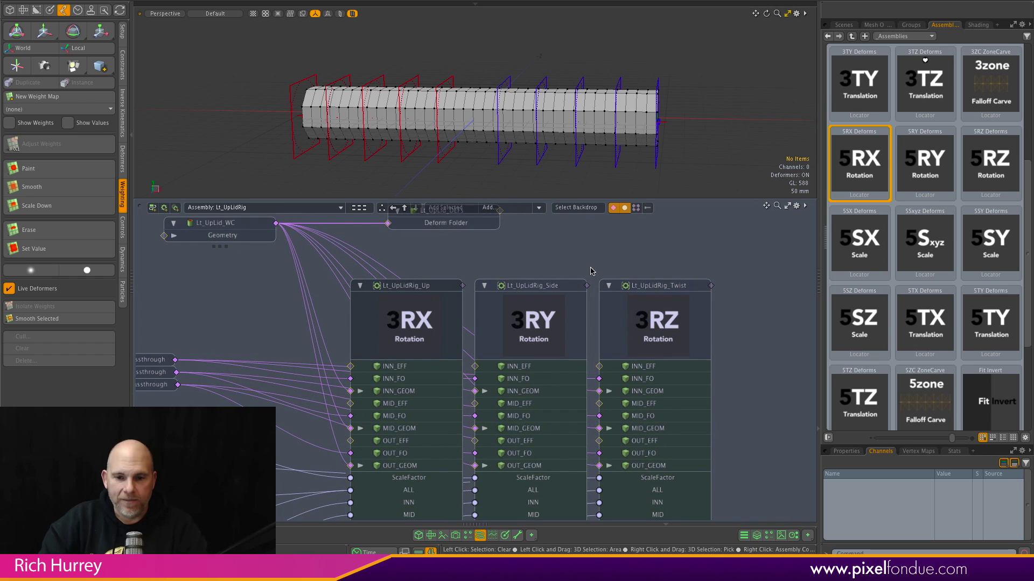
Open the Lt_UpLidRig_Side assembly and examine its channel relationship nodes and assembly outputs.
double_click(549, 284)
middle_click_drag(702, 404, 675, 376)
scroll(675, 376, "up", 3)
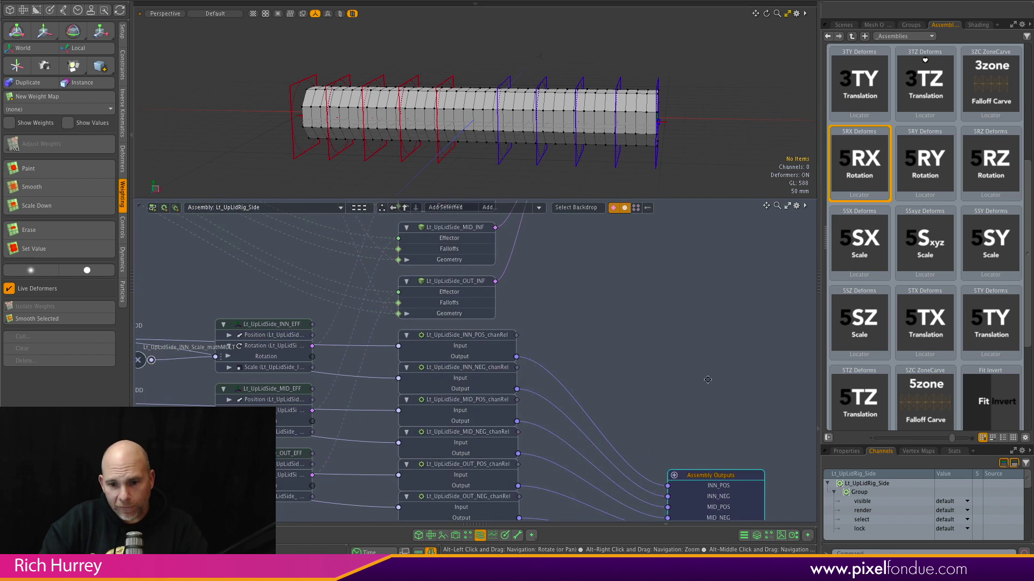
middle_click_drag(714, 461, 667, 402)
left_click_drag(672, 419, 639, 335)
Examine the assembly inputs, locators and influence nodes of the Lt_UpLidRig_Side assembly.
left_click_drag(610, 287, 785, 302, "alt")
left_click_drag(227, 277, 372, 455, "alt")
left_click_drag(222, 355, 223, 400, "alt")
left_click_drag(426, 452, 353, 422, "alt")
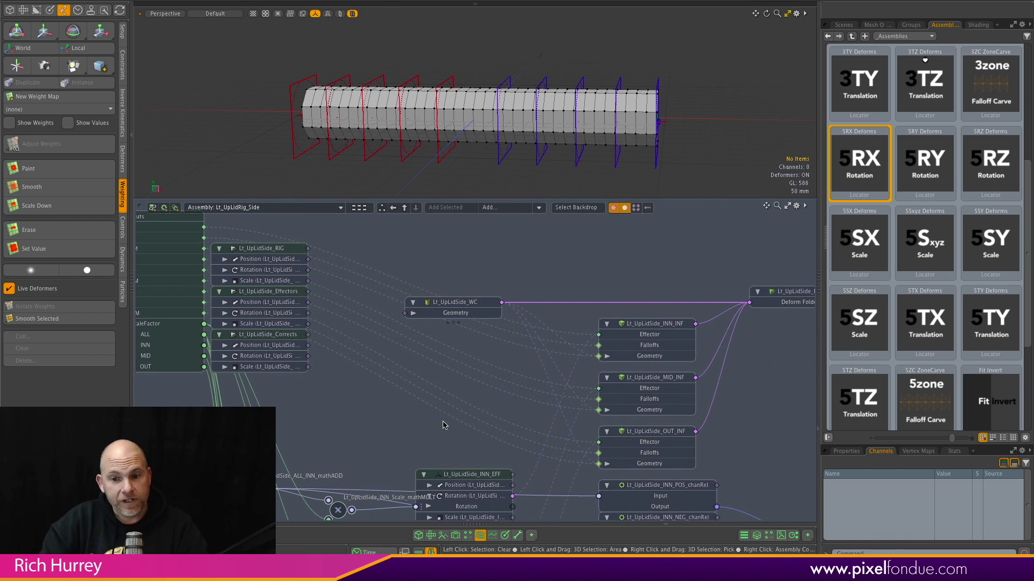
Trace the INN, MID and OUT effectors through their positive and negative channel relationships to the assembly outputs.
left_click_drag(428, 465, 427, 312, "alt")
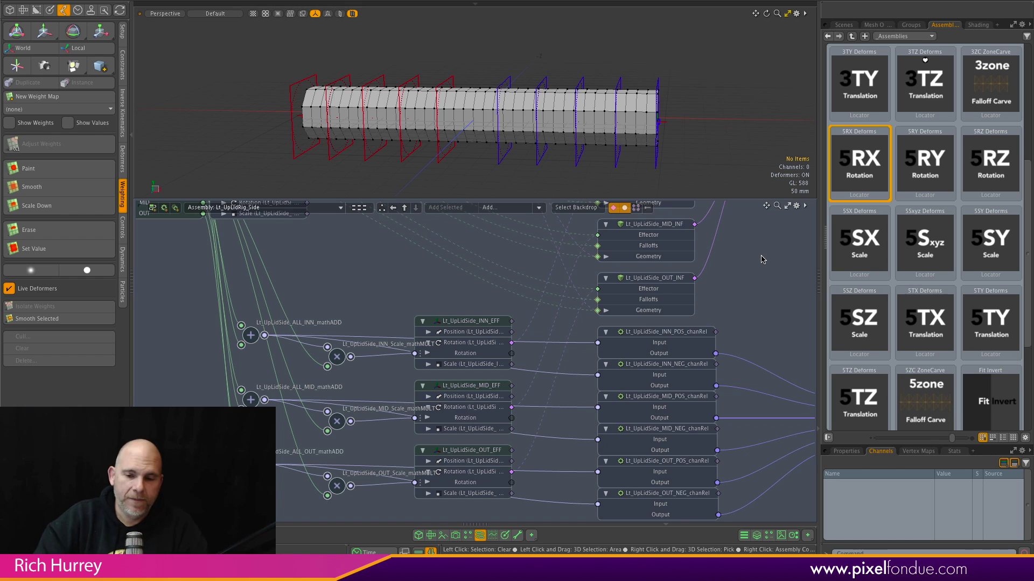
left_click_drag(762, 259, 720, 268, "alt")
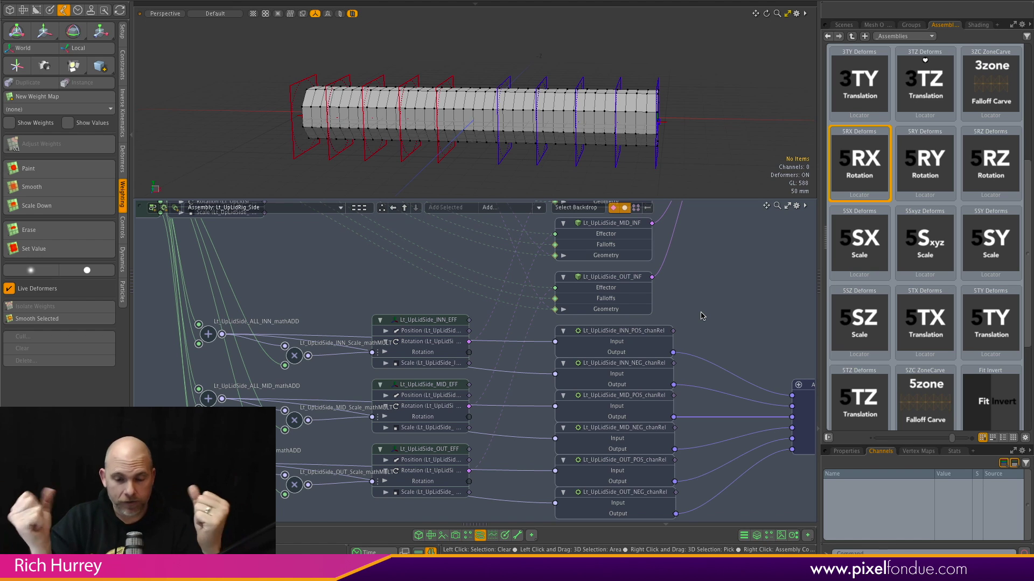
middle_click_drag(302, 290, 191, 245)
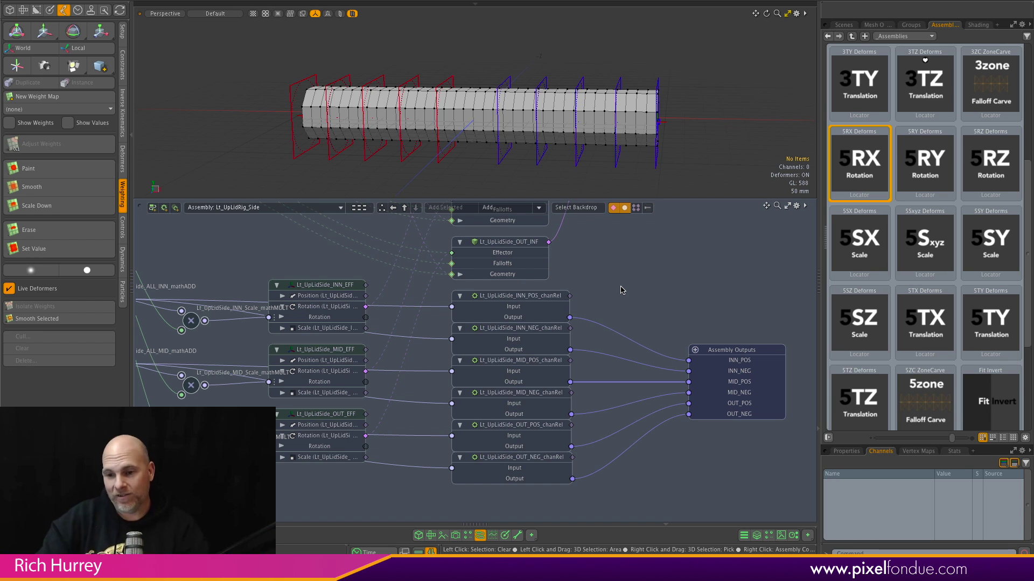
left_click_drag(742, 337, 702, 330, "alt")
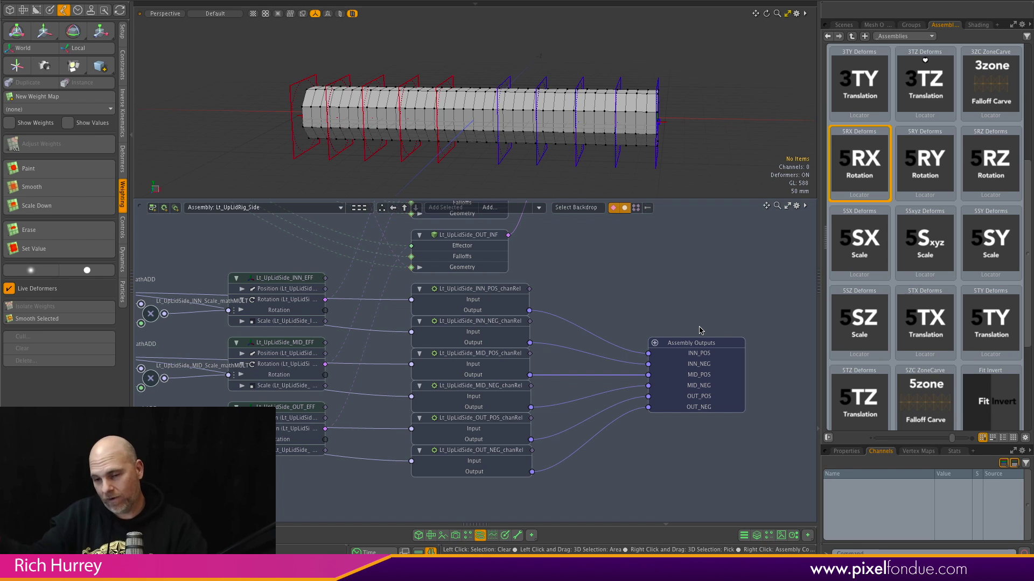
Go back up to the Lt_UpLidRig assembly and examine the rotation modules' outputs and the whole node network.
left_click(404, 208)
left_click_drag(789, 487, 731, 353, "alt")
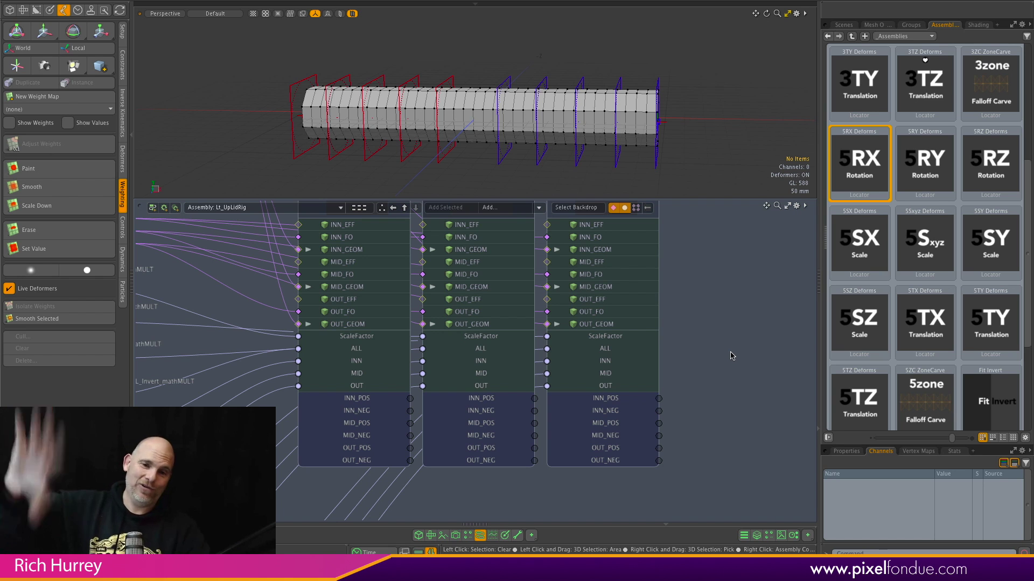
scroll(738, 346, "down", 1)
left_click_drag(417, 247, 477, 310, "alt")
left_click_drag(348, 251, 418, 289, "alt")
scroll(417, 289, "down", 5)
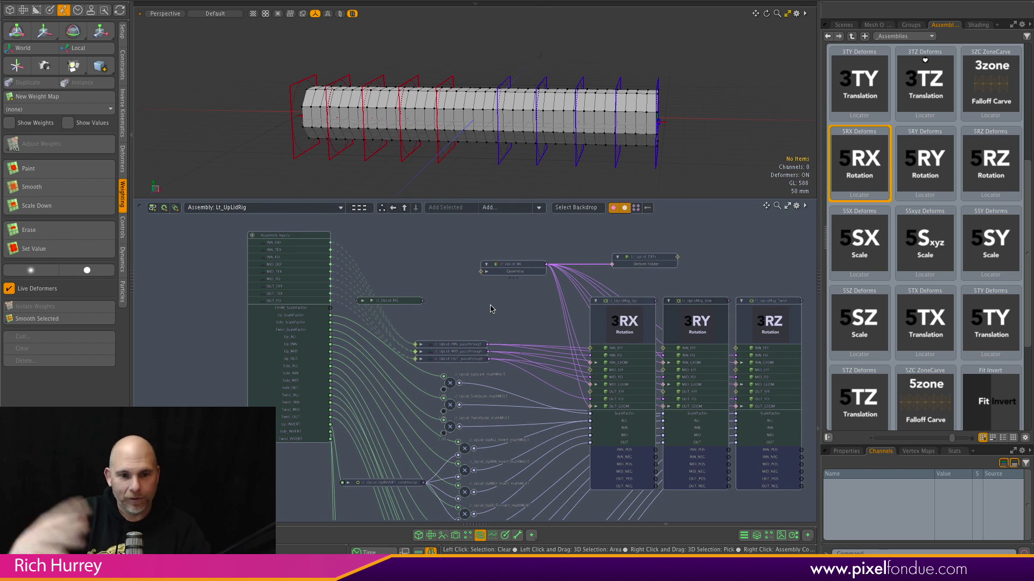
Go back up to the Lt_LidRig_ROOT assembly and view its UpLid, LoLid and UpLoLid rig modules.
left_click(404, 208)
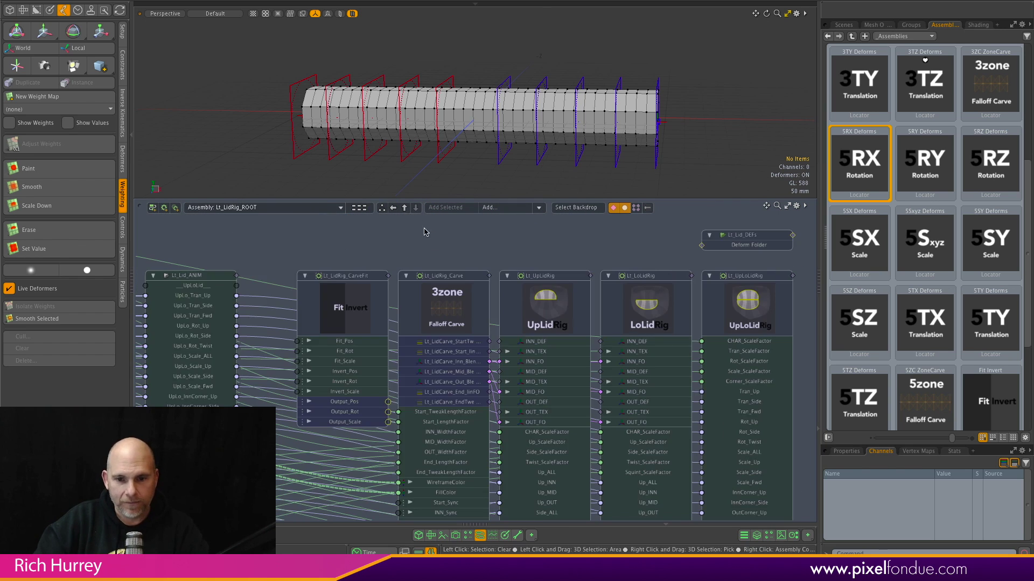
scroll(474, 261, "up", 3)
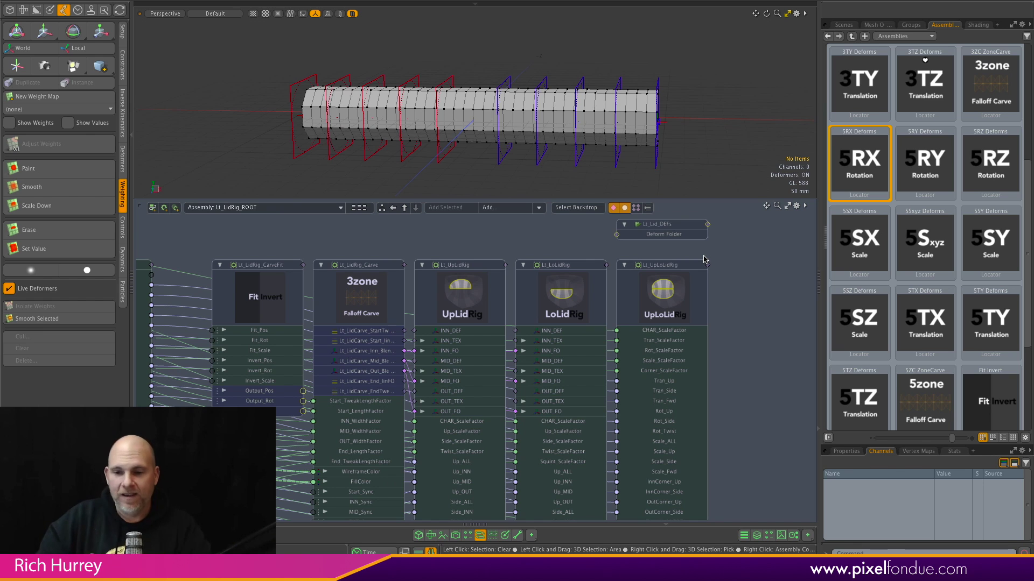
Examine the UpLoLid rig's channels and outputs and the whole Lt_LidRig_ROOT node network.
left_click_drag(750, 330, 720, 247, "alt")
left_click_drag(705, 387, 686, 261, "alt")
right_click_drag(681, 310, 699, 300, "alt")
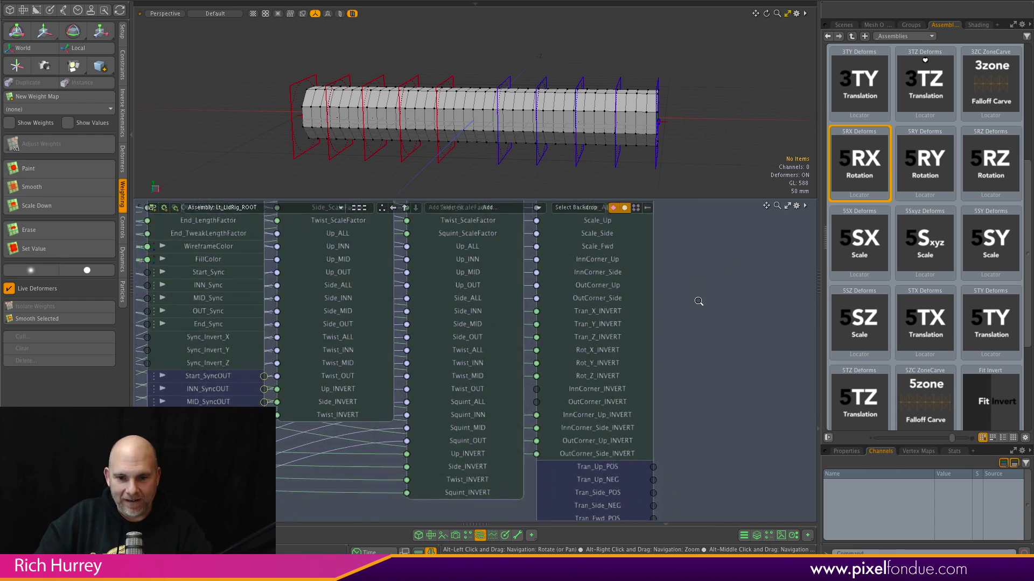
left_click_drag(700, 300, 711, 296, "alt")
right_click_drag(711, 295, 699, 290, "alt")
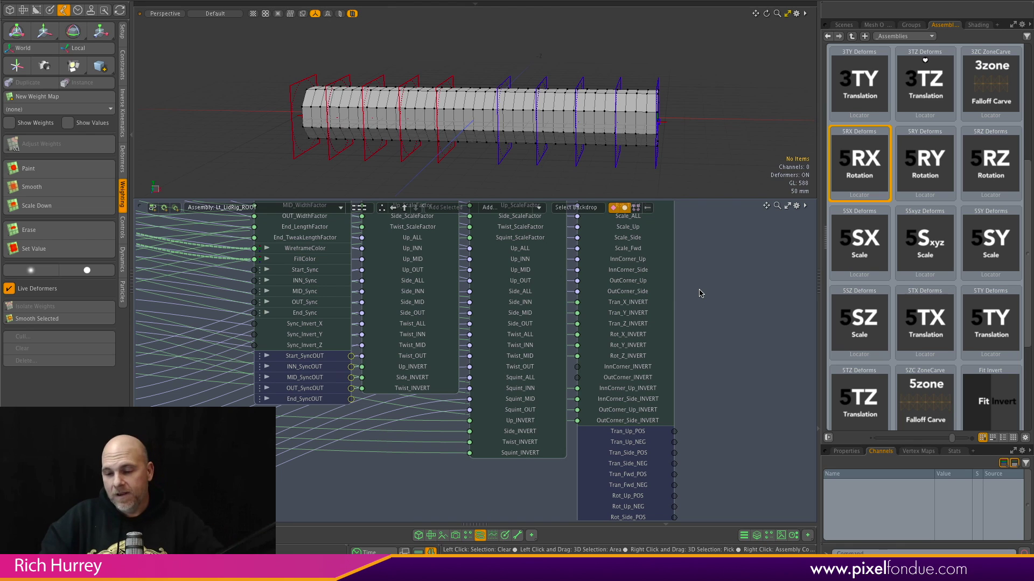
left_click_drag(696, 305, 687, 299, "alt")
right_click_drag(687, 299, 684, 330, "alt")
left_click_drag(404, 418, 443, 490, "alt")
left_click_drag(310, 460, 399, 476, "alt")
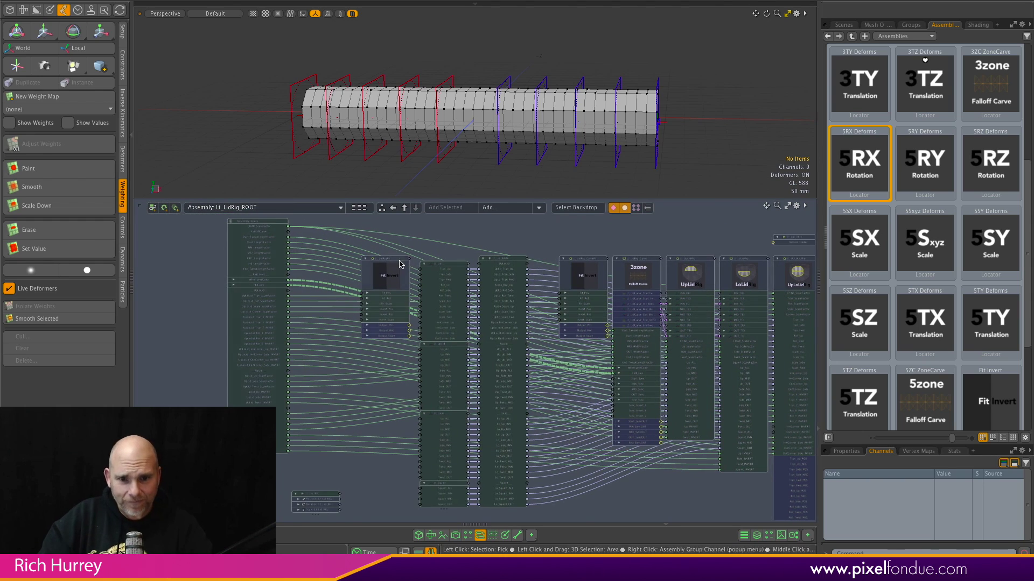
Go up to the LidsRig_ROOT assembly and view its network with both Lid modules.
left_click(405, 208)
right_click_drag(483, 236, 413, 241, "alt")
left_click_drag(413, 241, 386, 283, "alt")
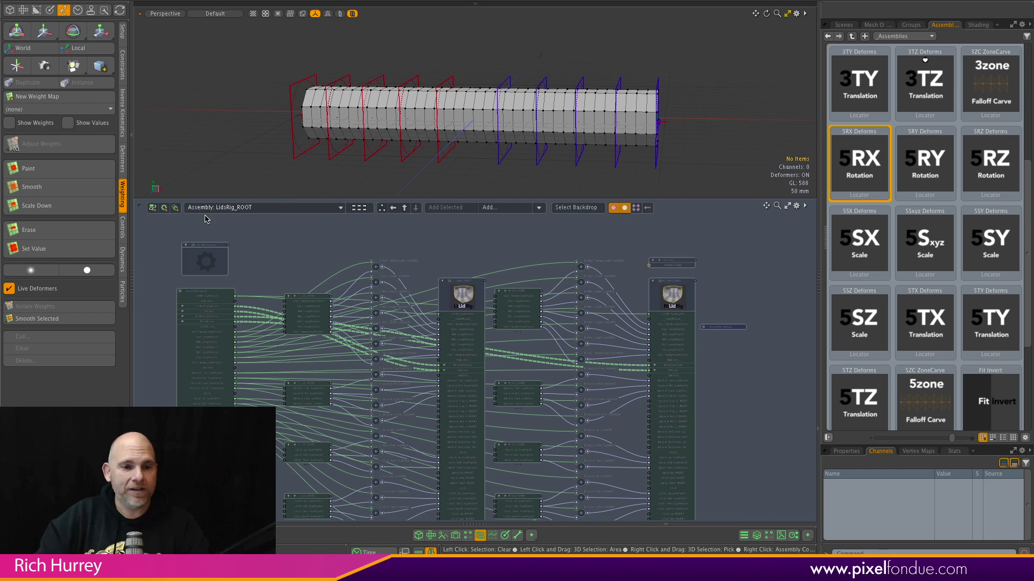
Open the Lids_Fitting workspace from the assembly groups in the schematic.
left_click(911, 25)
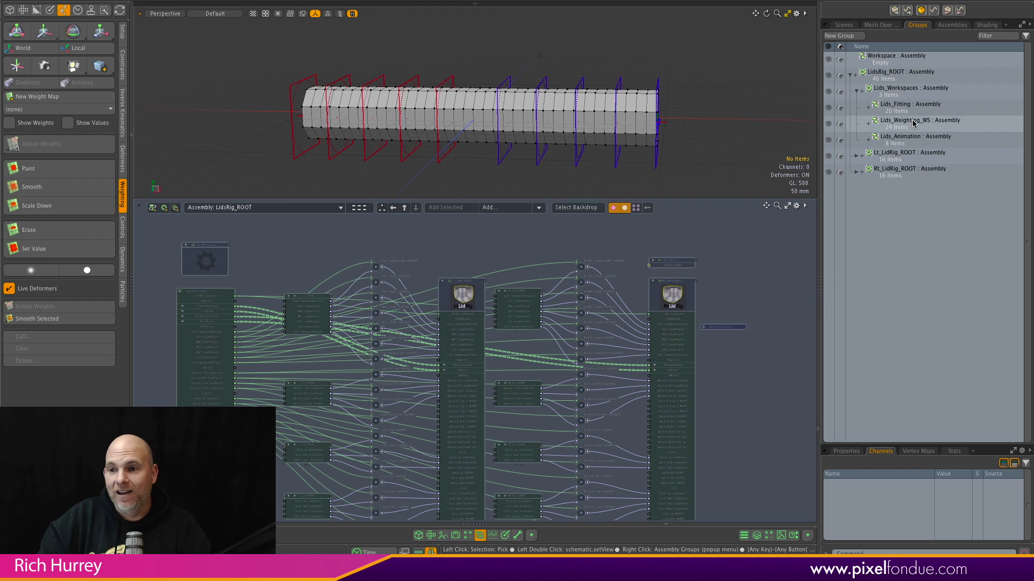
double_click(910, 108)
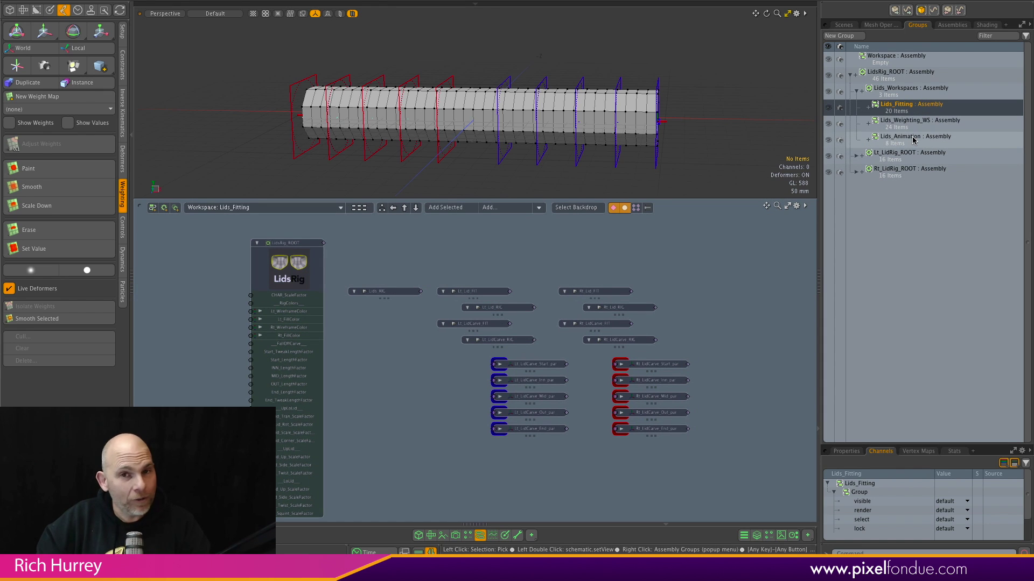
scroll(370, 261, "up", 2)
left_click_drag(424, 250, 387, 200, "alt")
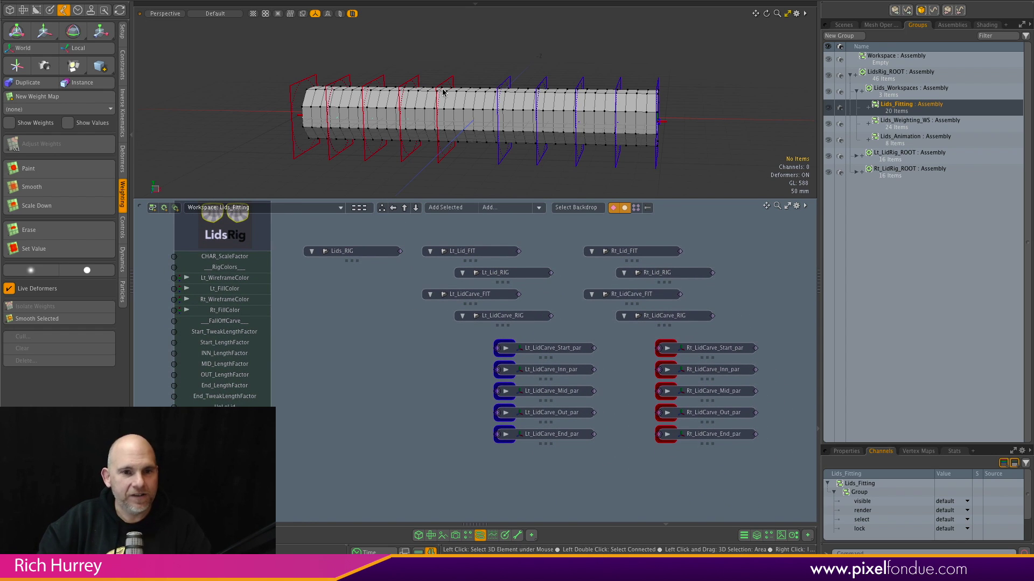
Switch to setup mode and enlarge the 3D viewport for testing the fitting locators.
key("backslash")
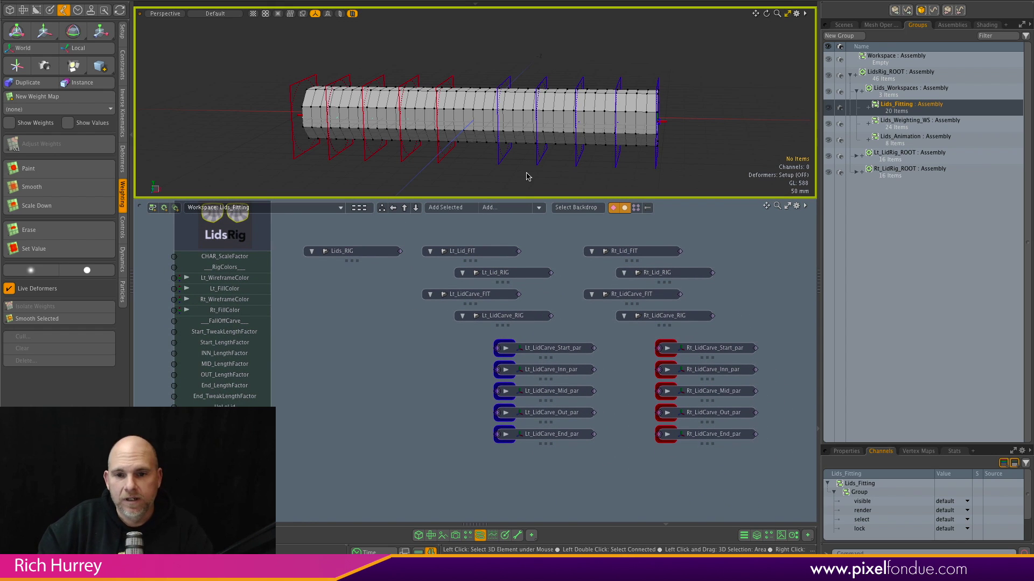
left_click_drag(519, 198, 513, 173)
left_click_drag(513, 173, 524, 182, "alt")
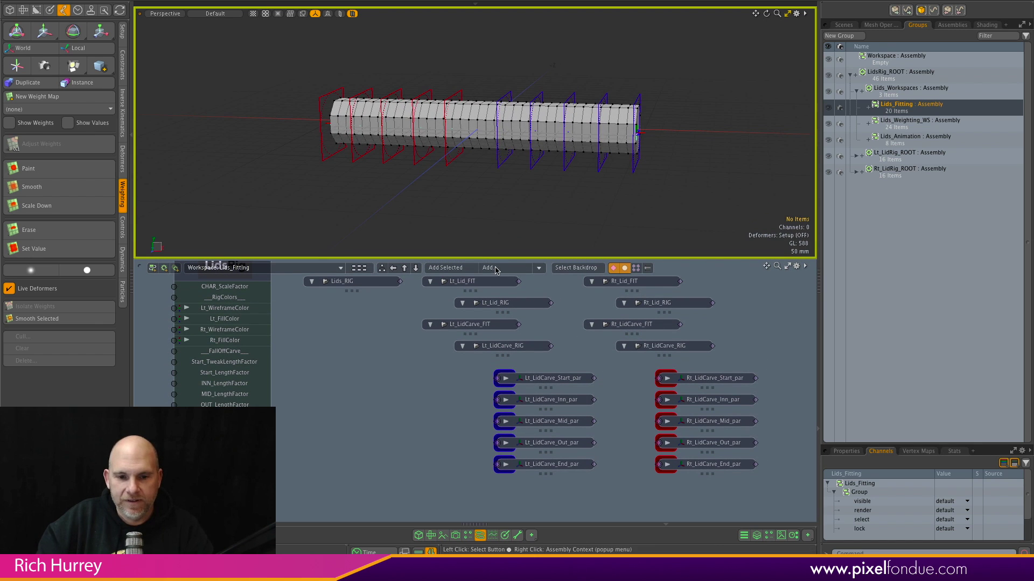
Try moving the Lids_RIG locator upward and undo the move.
left_click(372, 284)
key("w")
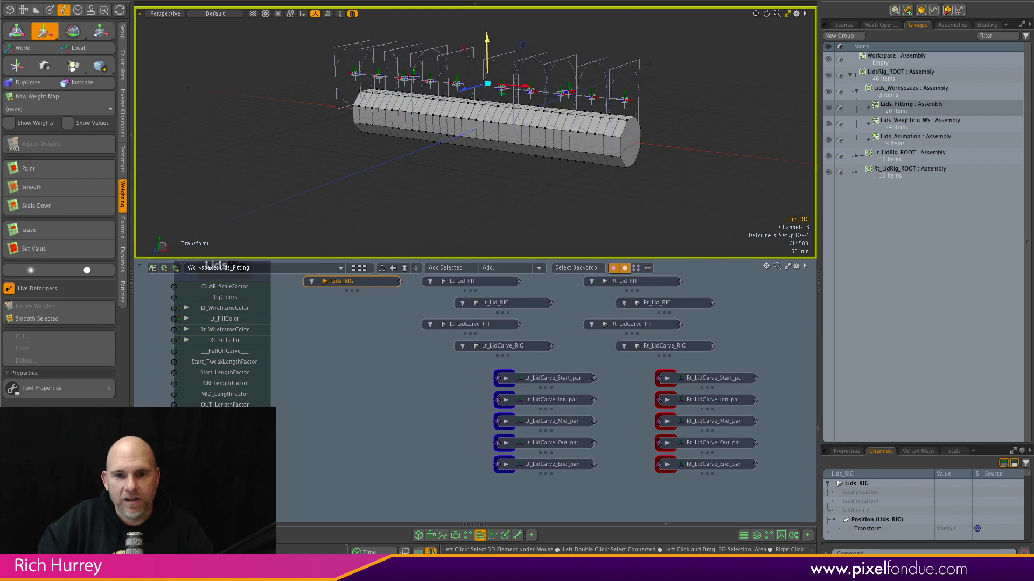
left_click_drag(488, 40, 487, 7)
key("ctrl+z")
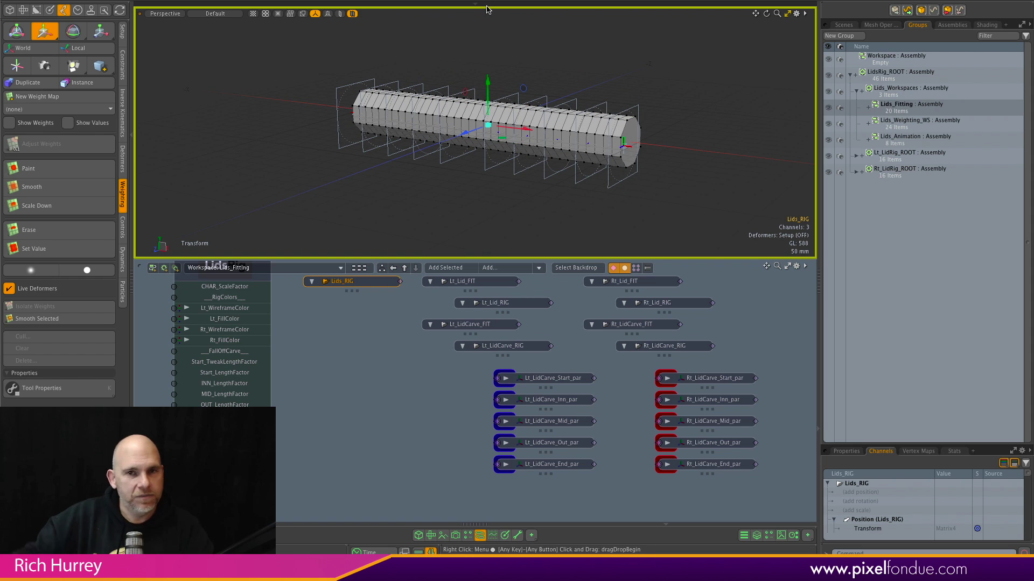
key("space")
Try moving the Lt_Lid_FIT locator upward and rotating it, and undo the changes.
left_click_drag(517, 291, 496, 312, "alt")
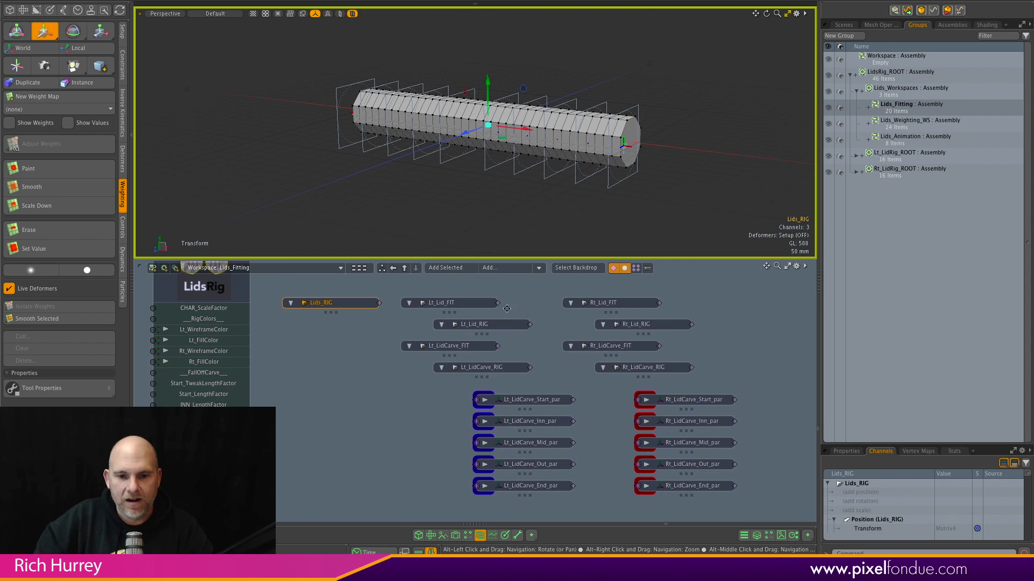
left_click(496, 311)
key("w")
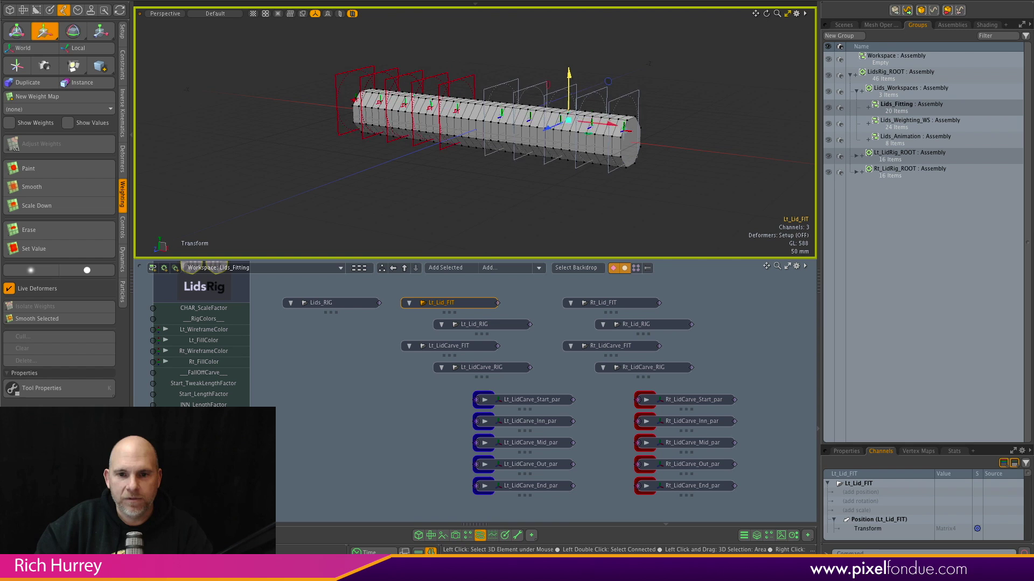
key("space")
key("e")
left_click_drag(549, 139, 564, 129)
left_click_drag(596, 86, 599, 82)
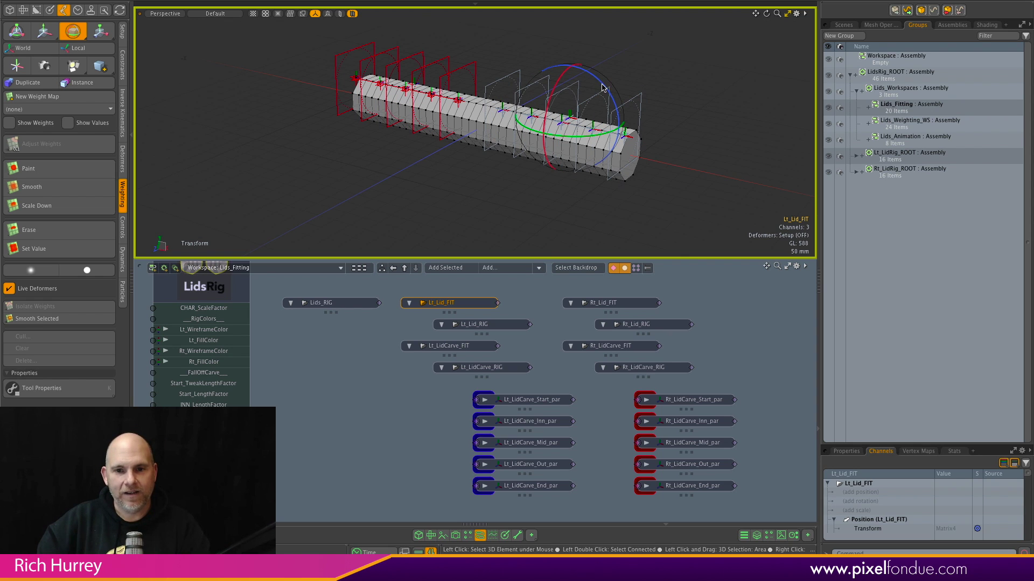
key("q")
key("w")
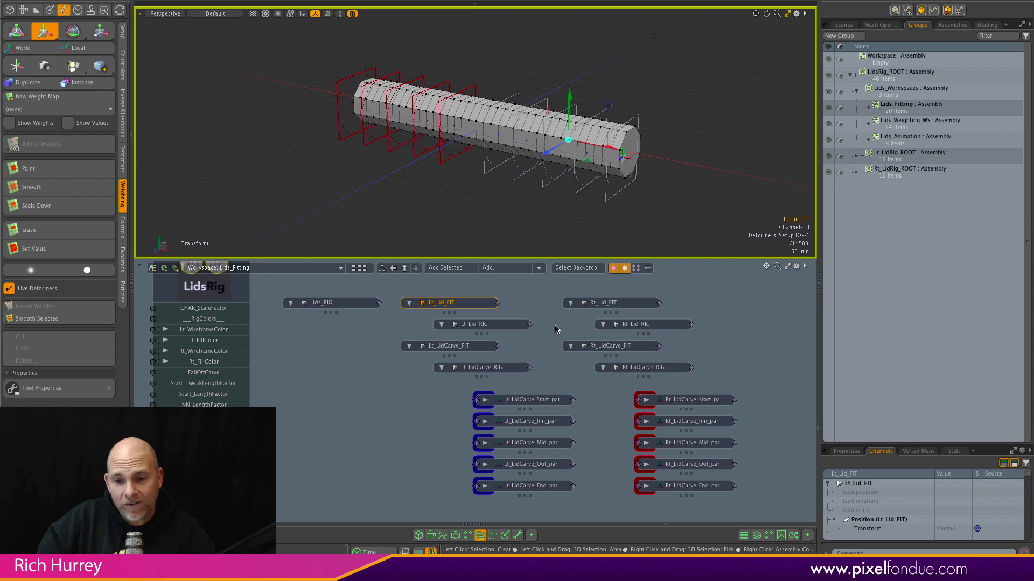
Try moving the Rt_Lid_RIG locator upward and undo the move.
left_click(630, 324)
left_click_drag(412, 74, 414, 53)
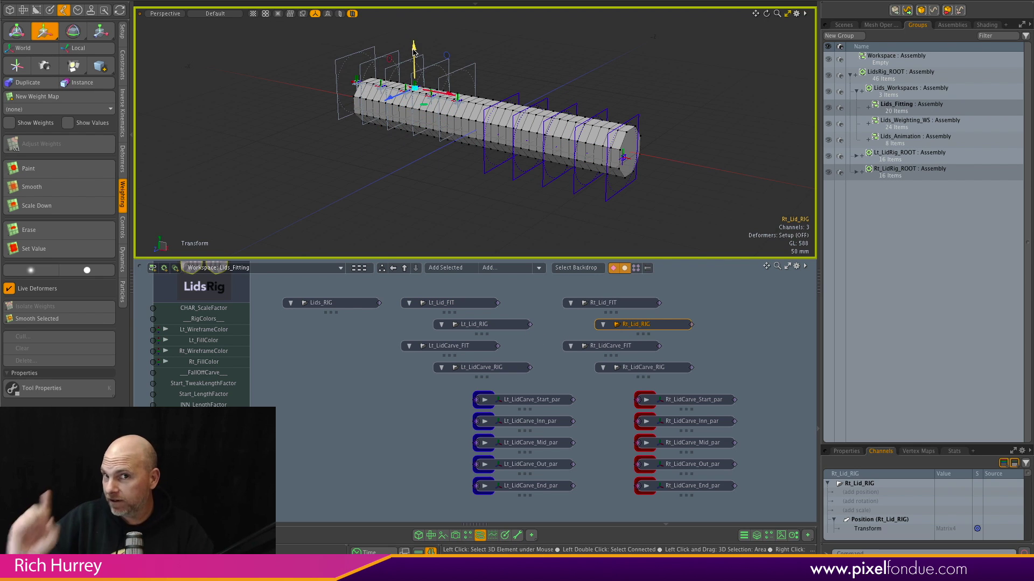
key("ctrl+z")
key("q")
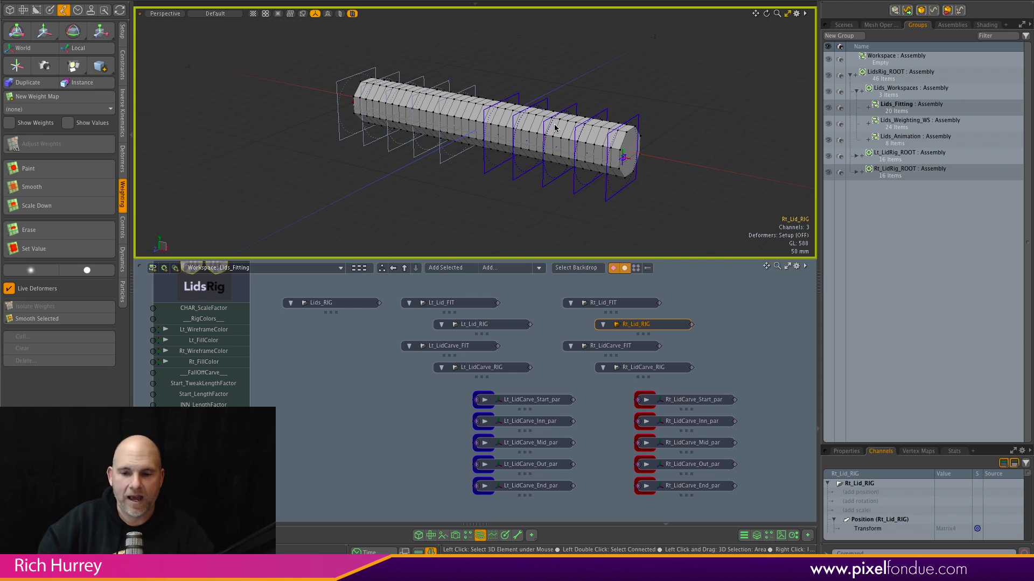
left_click(605, 347)
key("w")
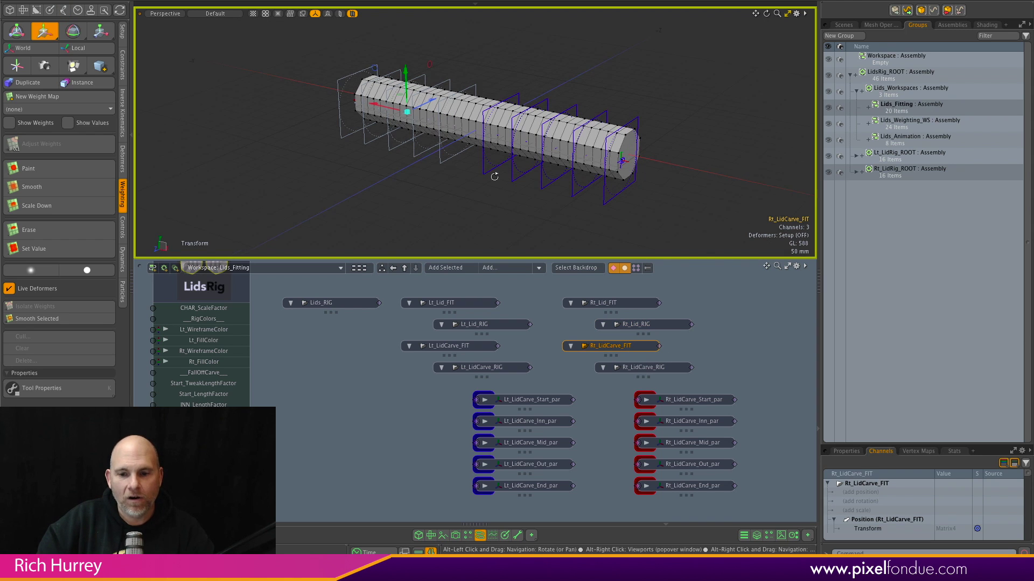
key("space")
Move the Lt_LidCarve_FIT locator so the falloff carve planes sit in front of the cylinder mesh.
left_click(457, 347)
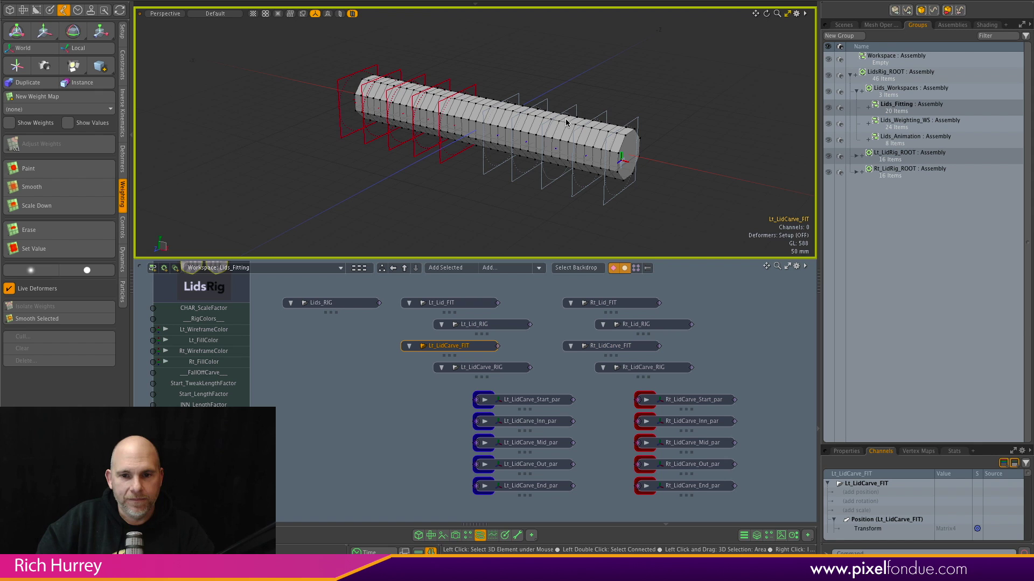
key("w")
left_click_drag(539, 162, 516, 177)
left_click_drag(405, 192, 482, 187, "alt")
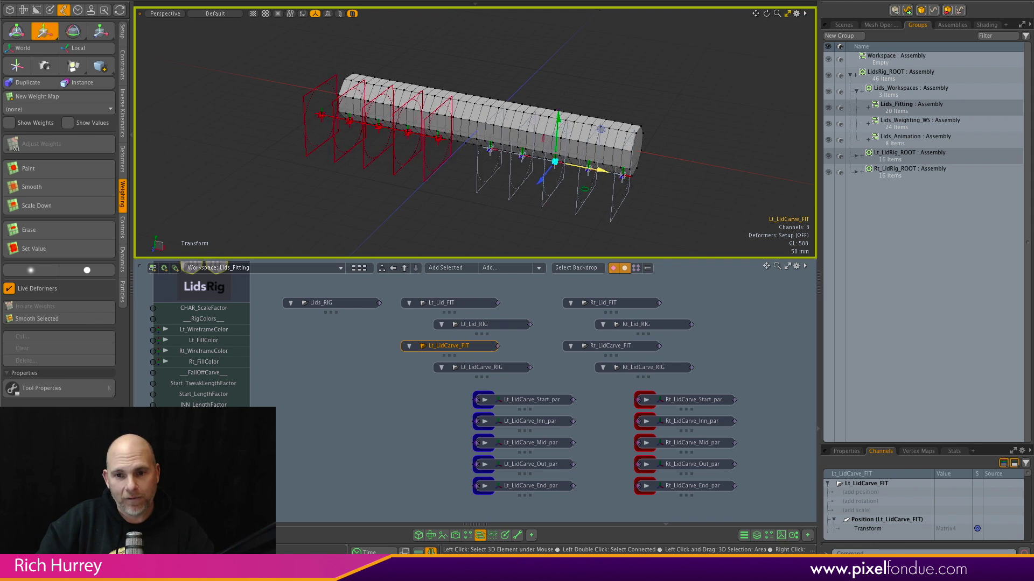
key("space")
Try the Move tool on the Lt_LidCarve_RIG and Rt_LidCarve_RIG locators.
left_click(510, 370)
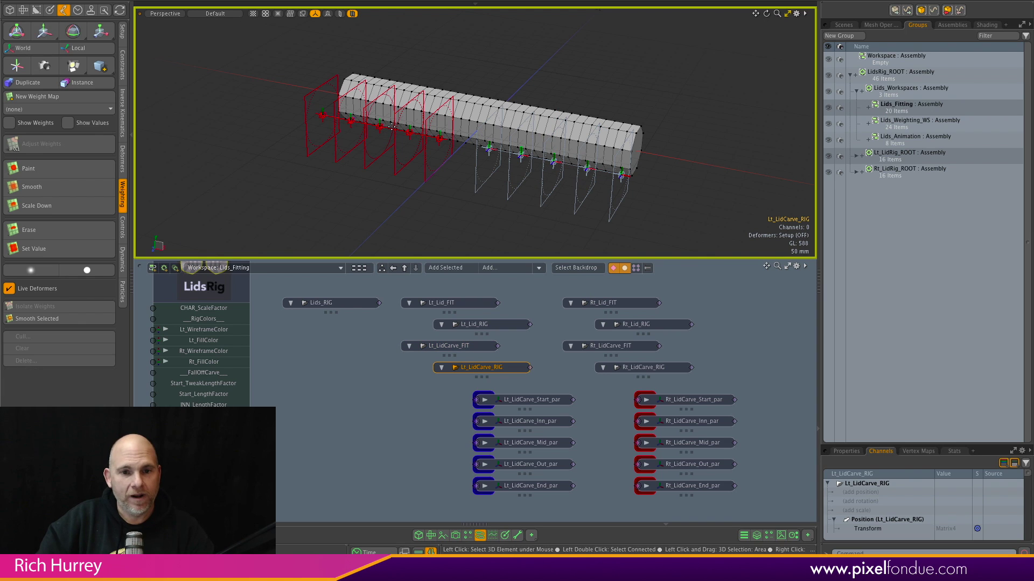
key("w")
key("space")
left_click(408, 410)
left_click(603, 369)
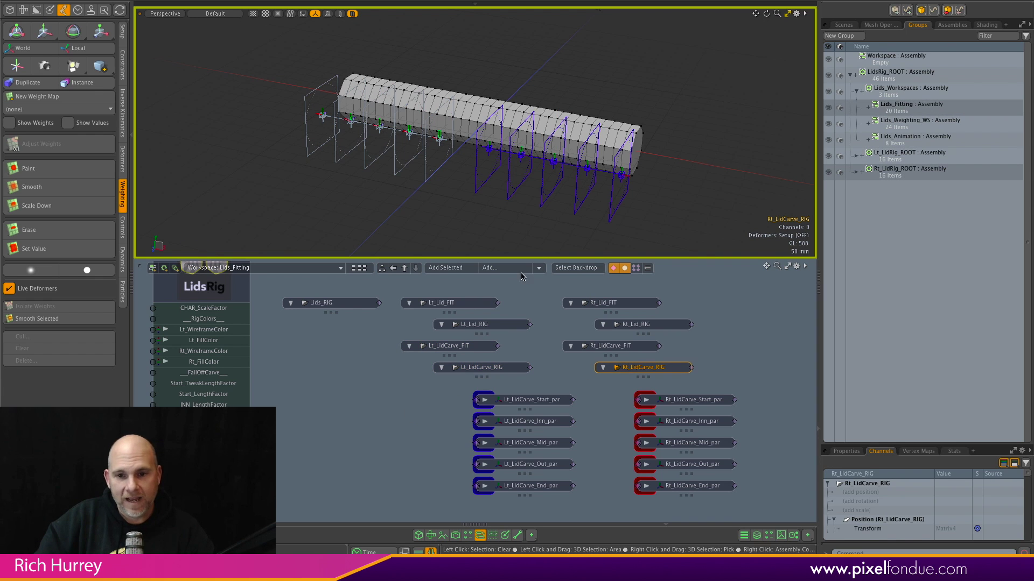
key("w")
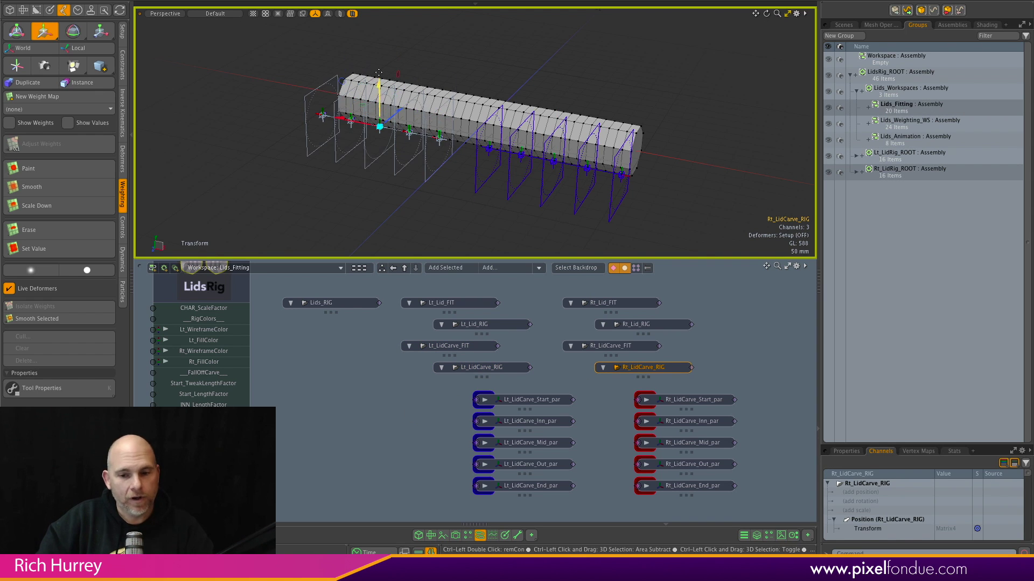
left_click(337, 207)
Try moving the Lt_LidCarve_Mid_par locator, undo the moves and clear the selection.
left_click_drag(511, 237, 568, 154, "alt")
left_click(566, 152)
key("w")
left_click_drag(595, 115, 589, 114)
left_click_drag(565, 153, 587, 156)
key("ctrl+z")
key("ctrl+z")
key("ctrl+z")
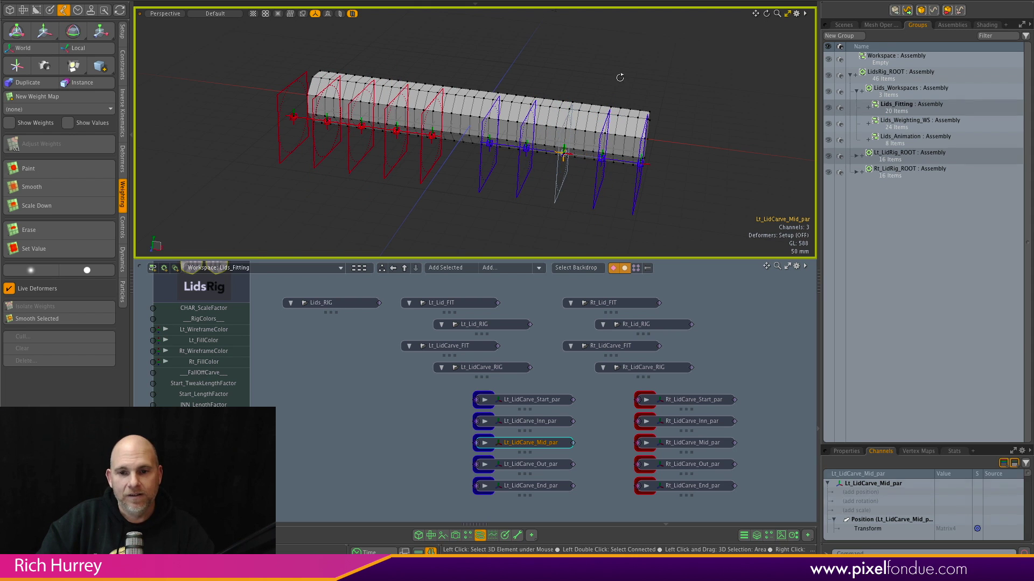
left_click(628, 102)
left_click_drag(631, 101, 557, 137, "alt")
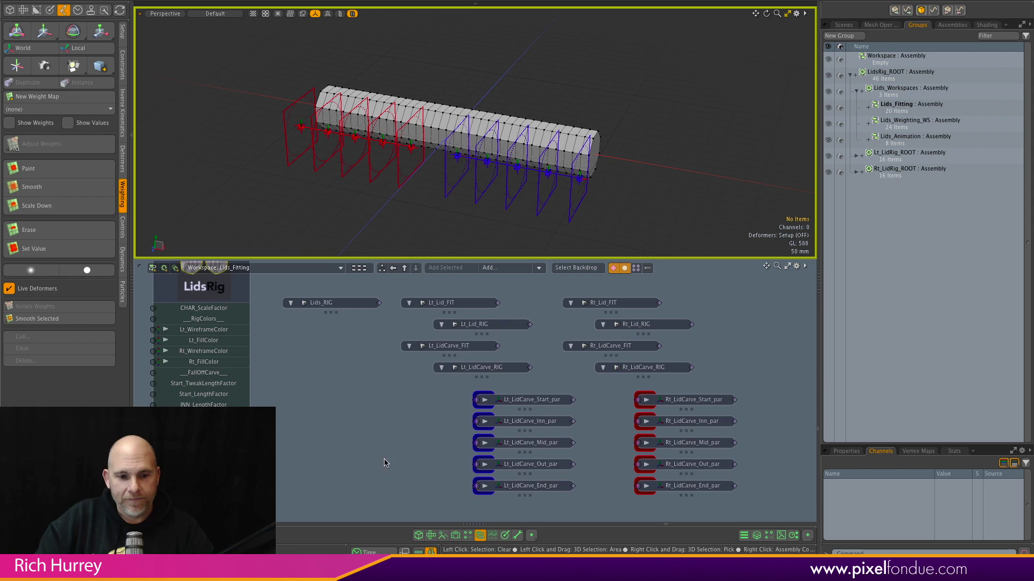
Examine the LidsRig_ROOT assembly's length factor channels and its UpLoLid, UpLid and LoLid scale factor channels.
left_click_drag(314, 450, 459, 345, "alt")
scroll(368, 389, "up", 2)
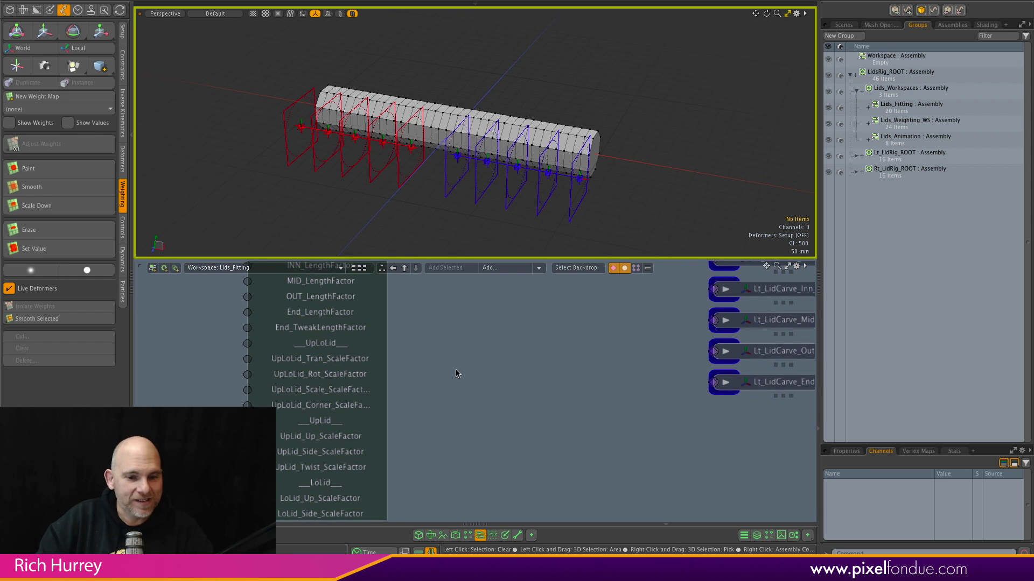
middle_click_drag(455, 380, 459, 373, "alt")
right_click_drag(458, 373, 450, 371, "alt")
middle_click_drag(450, 370, 442, 402, "alt")
left_click_drag(441, 403, 441, 404, "alt")
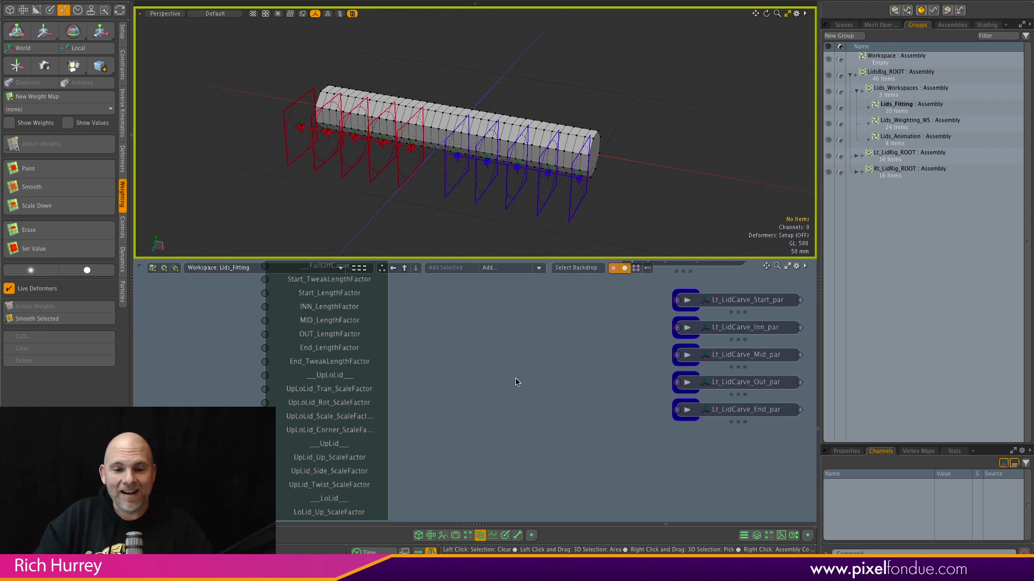
scroll(486, 376, "up", 3)
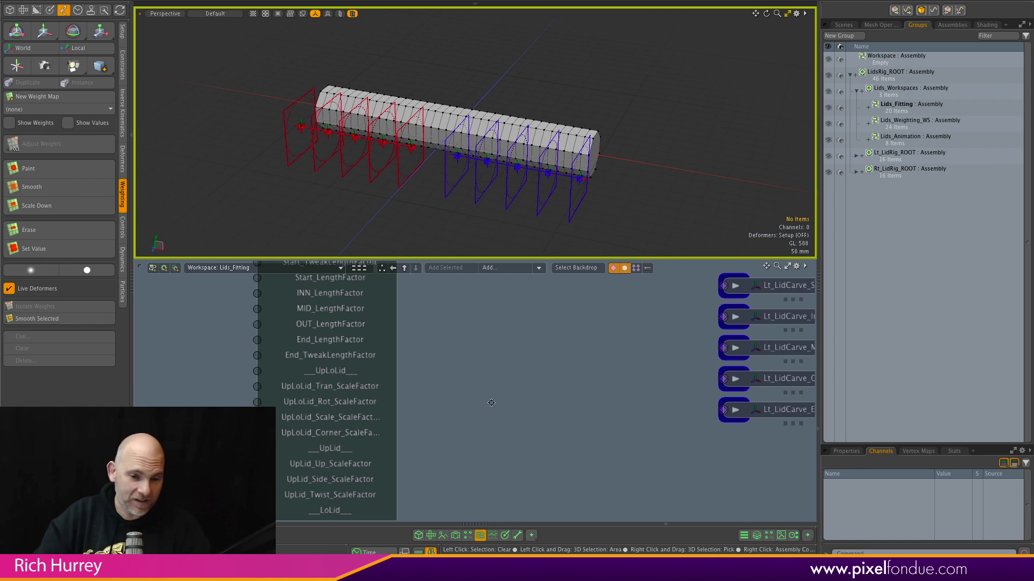
left_click_drag(514, 260, 513, 174)
left_click_drag(428, 268, 425, 348, "alt")
left_click_drag(482, 385, 481, 362, "alt")
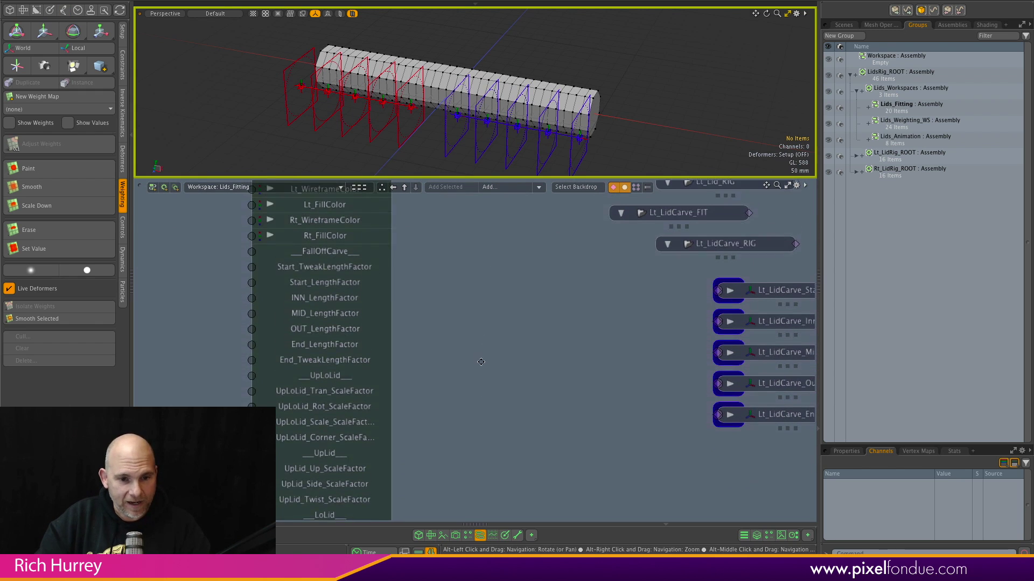
scroll(391, 290, "down", 3)
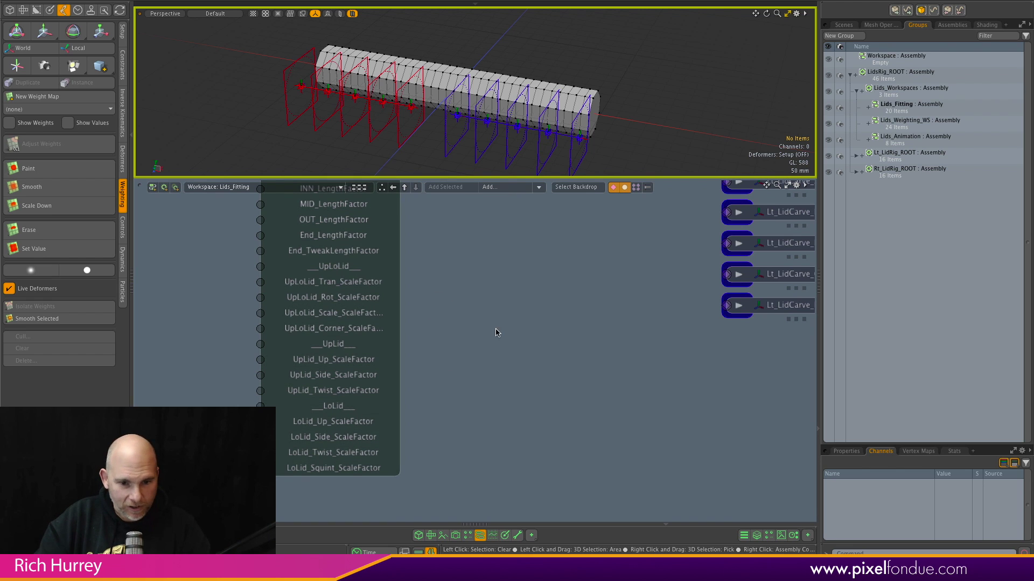
left_click_drag(496, 331, 469, 350, "alt")
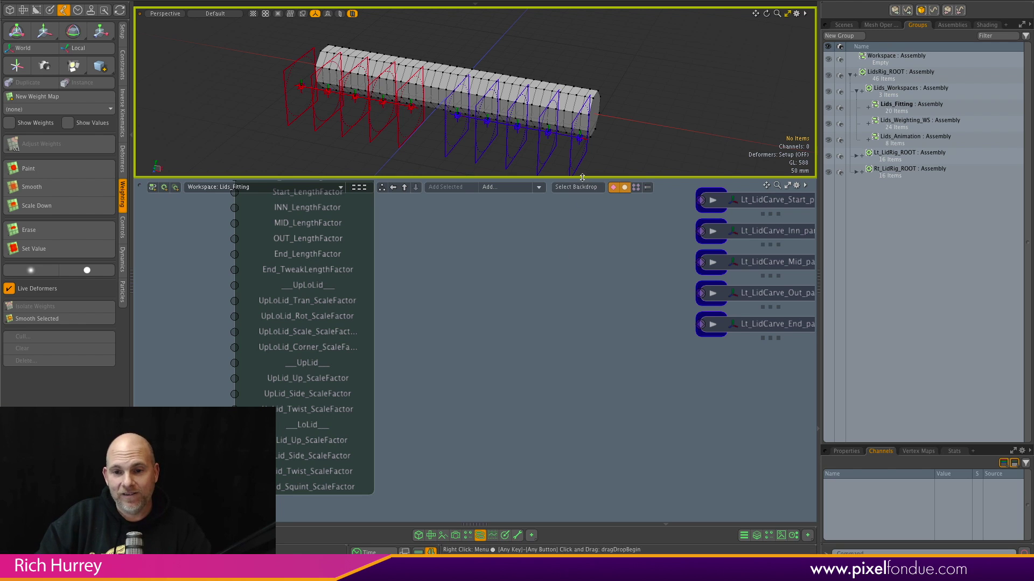
Enlarge the 3D viewport and turn setup mode off to reactivate the deformers.
left_click_drag(582, 178, 577, 291)
scroll(571, 349, "down", 1)
left_click_drag(543, 358, 512, 373, "alt")
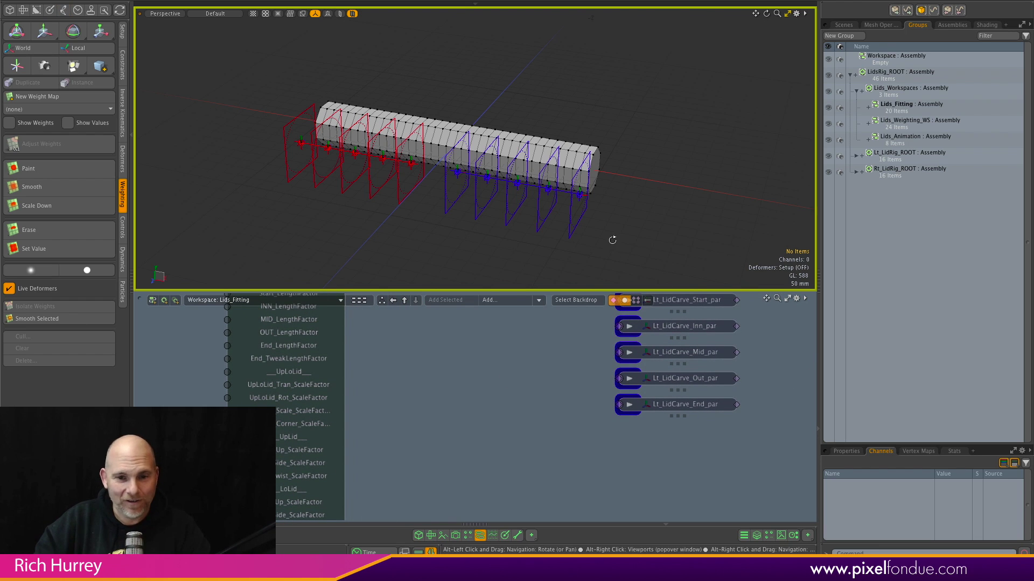
left_click(474, 3)
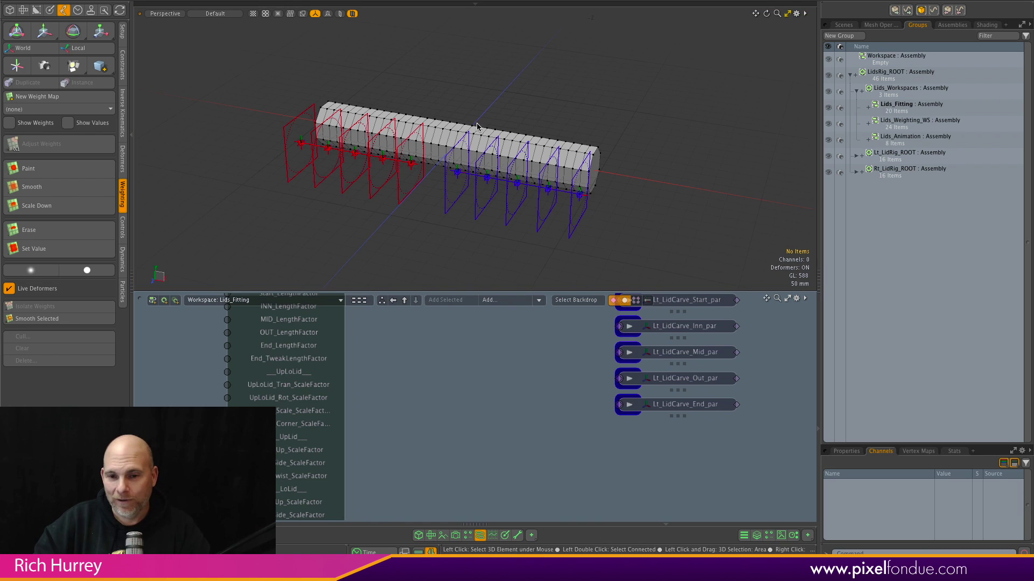
left_click_drag(538, 183, 506, 172, "alt")
Open the Lids_Weighting_WS workspace and view its left and right lid weight container nodes.
left_click_drag(759, 336, 691, 384, "alt")
scroll(715, 375, "down", 3)
double_click(910, 126)
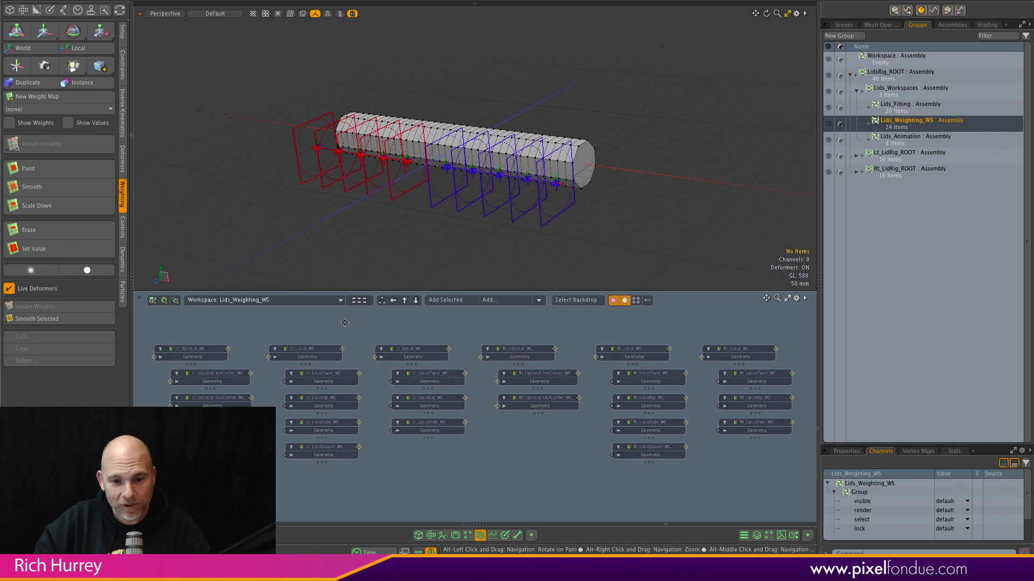
scroll(454, 326, "up", 4)
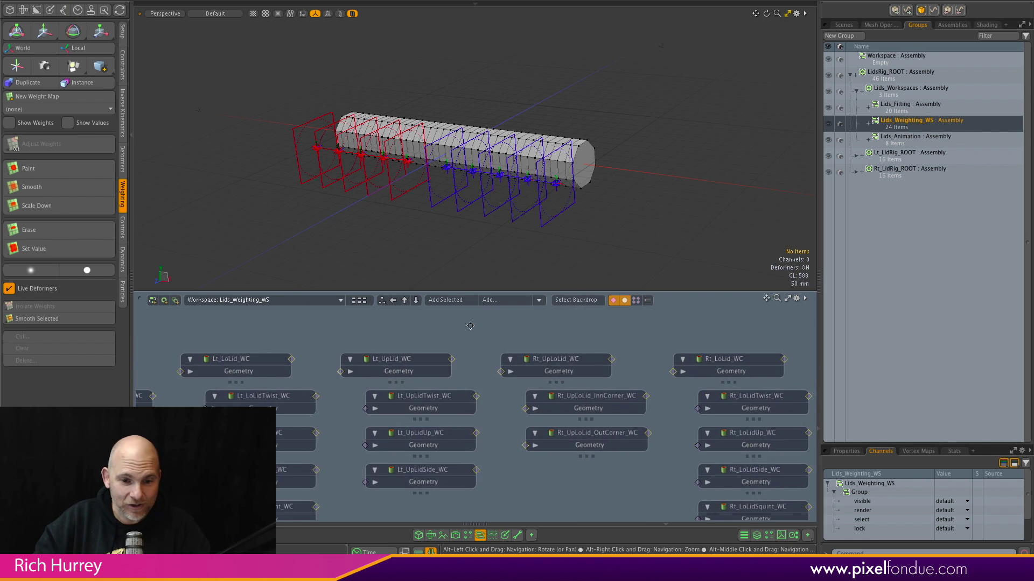
Box-select the top-level left and right lid weight containers in the schematic and clear the selection.
left_click_drag(469, 326, 641, 317, "alt")
left_click_drag(224, 331, 447, 351)
left_click_drag(579, 336, 759, 376, "shift")
scroll(621, 349, "down", 6)
left_click_drag(704, 340, 674, 343, "alt")
left_click(677, 345)
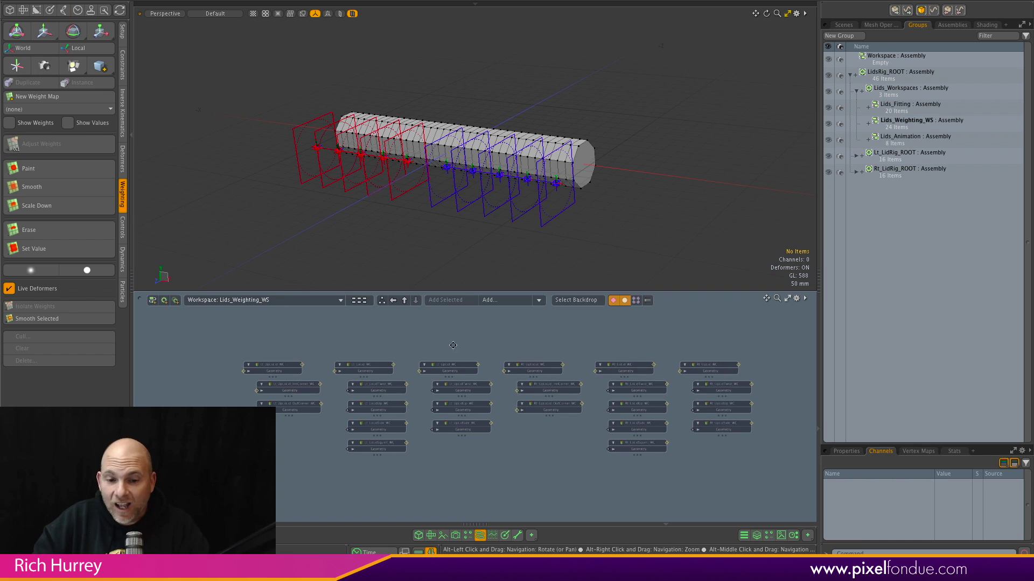
scroll(452, 345, "up", 3)
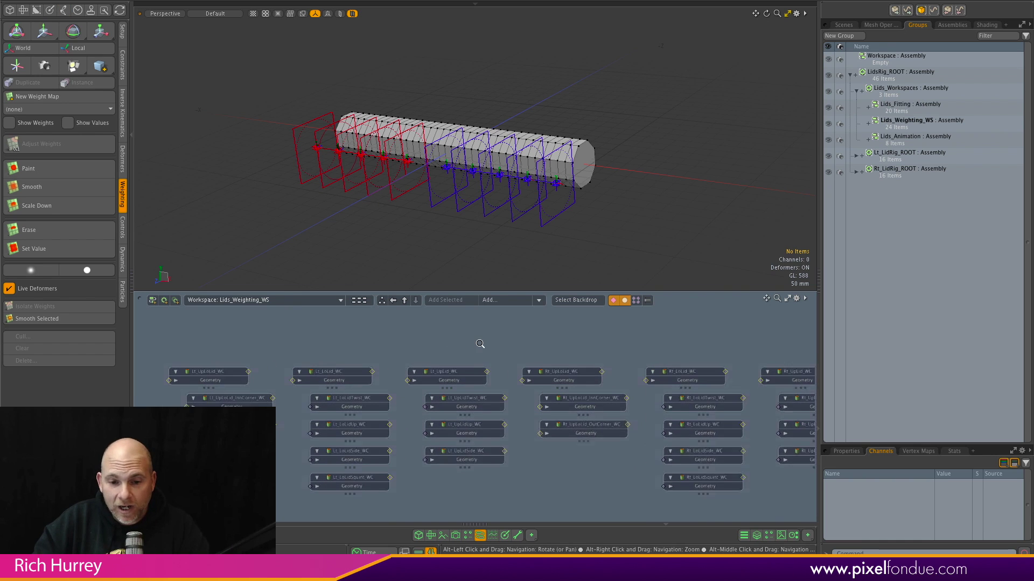
Inspect the Lt_LoLid_WC and Lt_UpLid_WC weight containers one after the other, ending with nothing selected.
left_click(334, 374)
left_click(444, 375)
left_click_drag(553, 351, 514, 348, "alt")
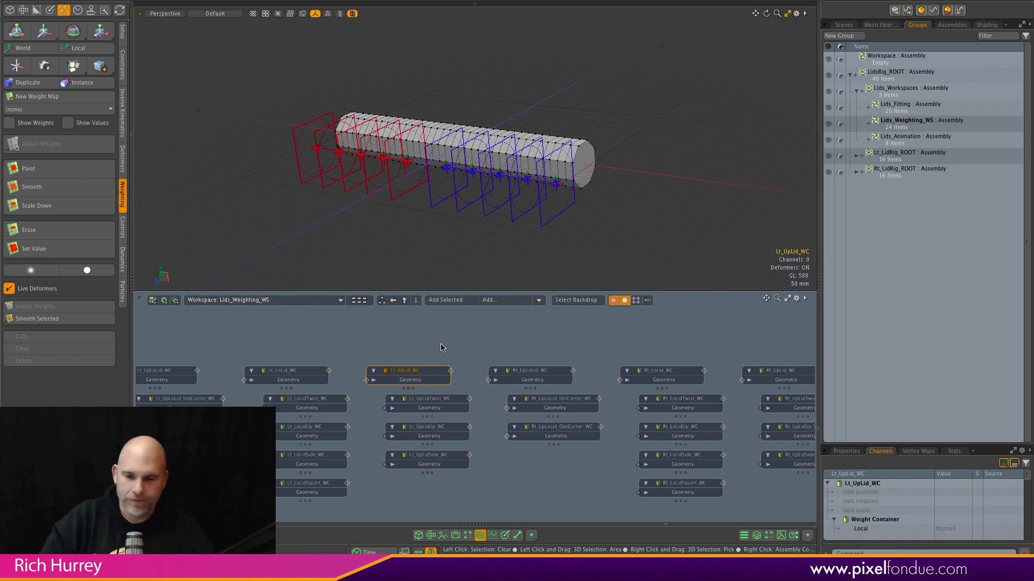
left_click(489, 343)
left_click_drag(490, 343, 491, 350, "alt")
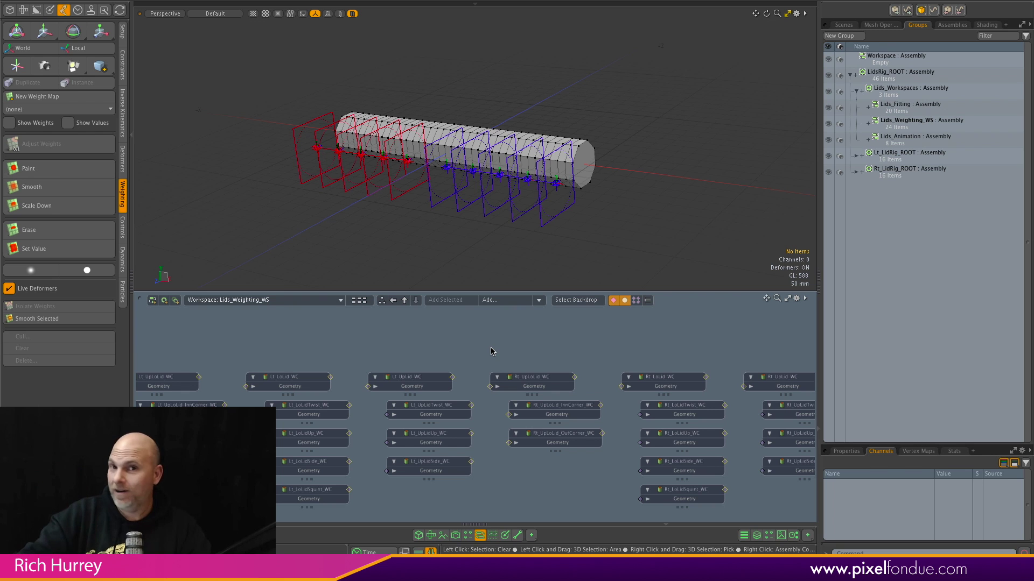
Enlarge the schematic view and open the Lids_Animation workspace to show its left and right lid control channels.
left_click_drag(641, 198, 549, 203, "alt")
left_click_drag(583, 289, 587, 181)
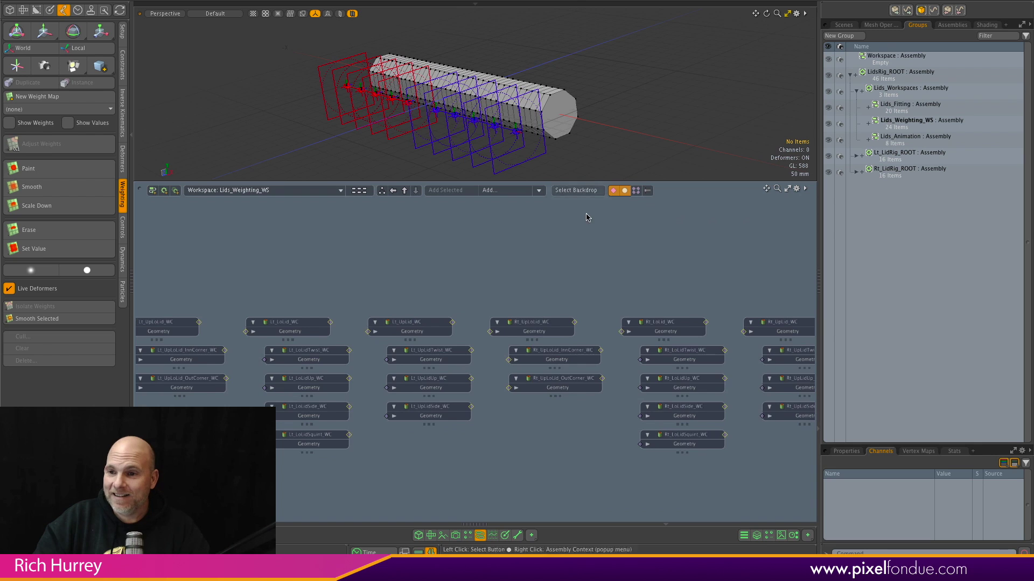
scroll(607, 249, "down", 3)
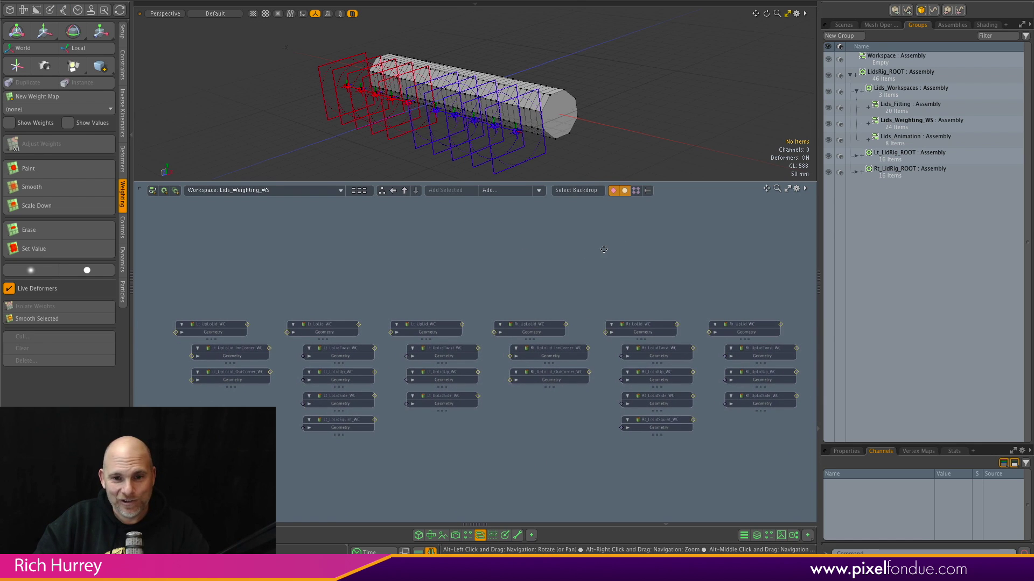
left_click_drag(632, 120, 659, 117, "alt")
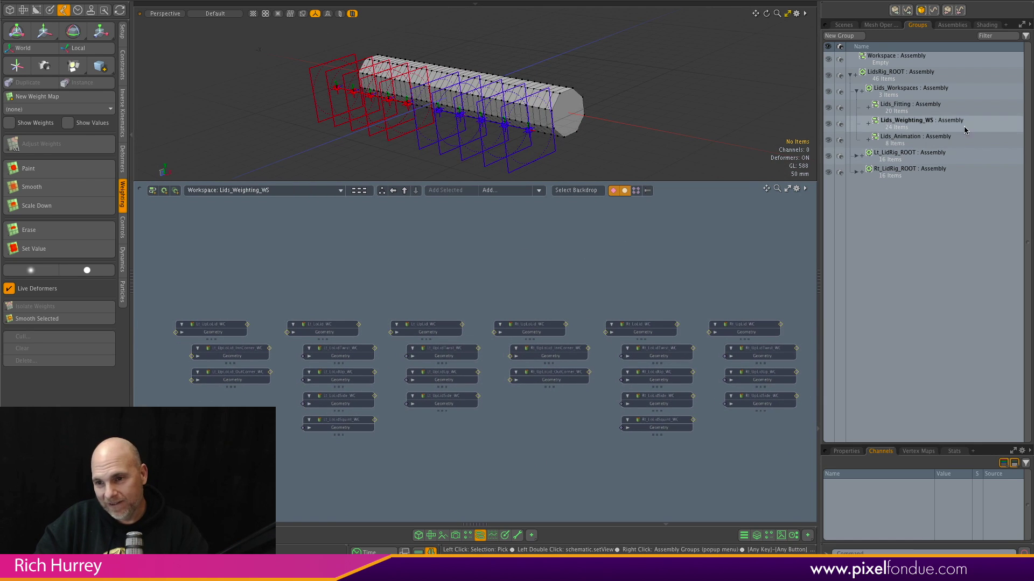
left_click(942, 138)
left_click_drag(723, 271, 710, 290, "alt")
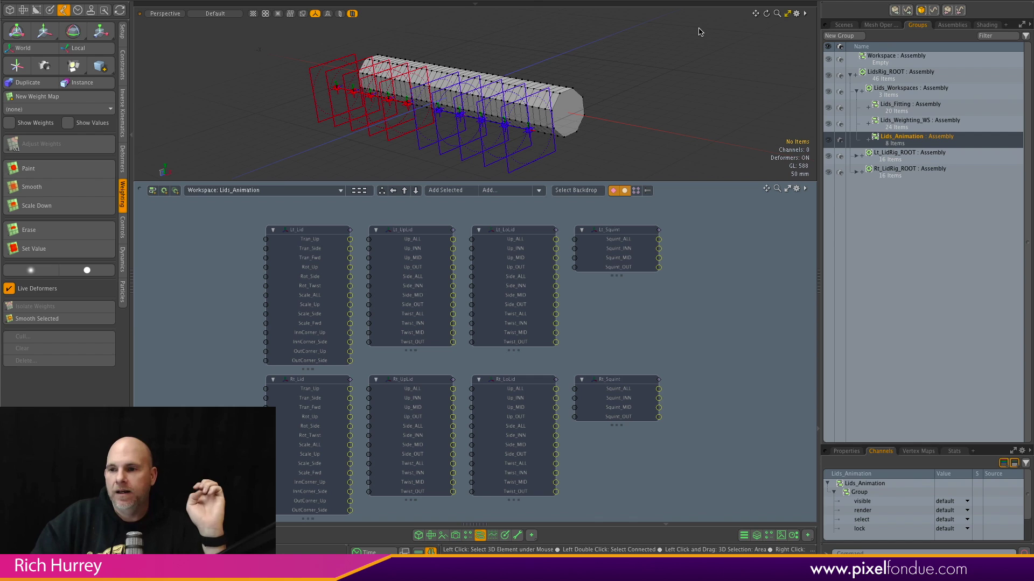
Browse the assembly presets for the 5-zone deformers and the Lid, Lids, LoLid, UpLid and UpLoLid rigs.
left_click(952, 24)
scroll(937, 239, "down", 3)
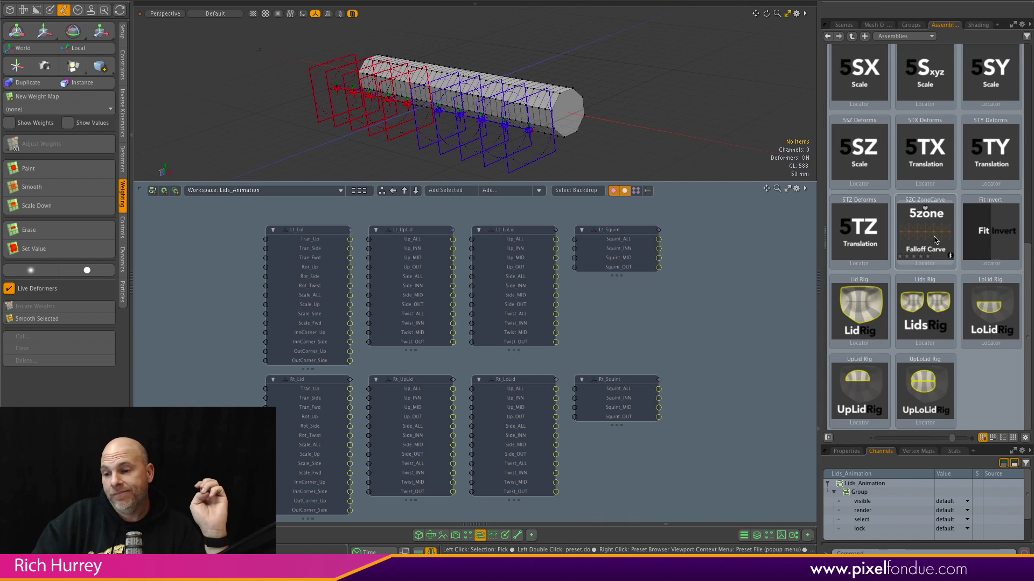
scroll(937, 240, "up", 3)
scroll(937, 240, "down", 5)
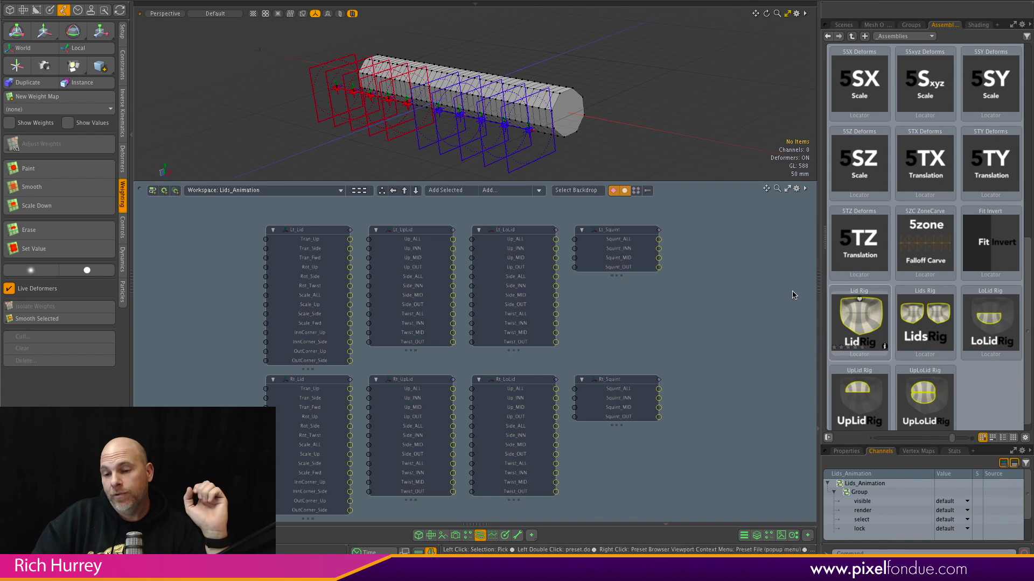